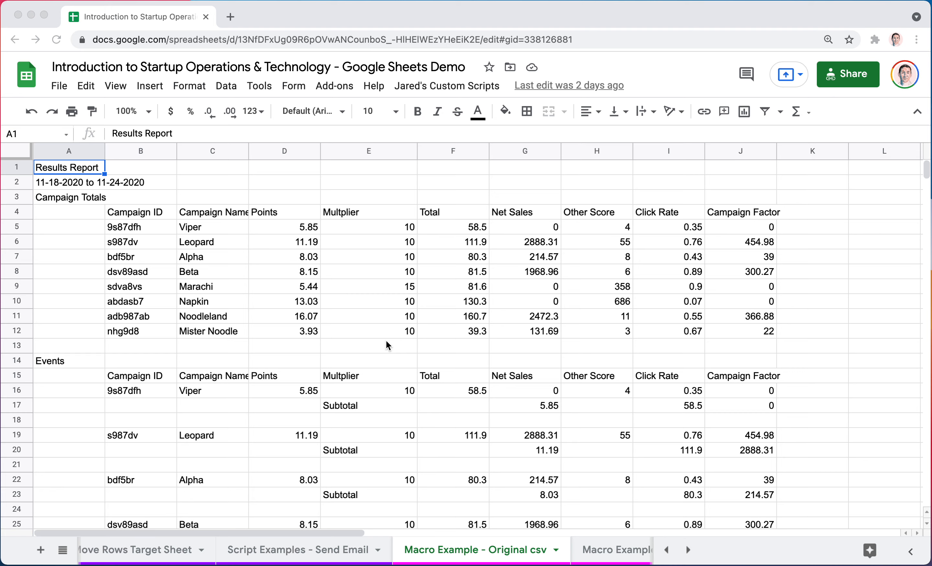
Compare the raw campaign data on the "Macro Example - Original csv" sheet with the formatted report on the last Macro Example sheet
scroll(416, 553, right, 3)
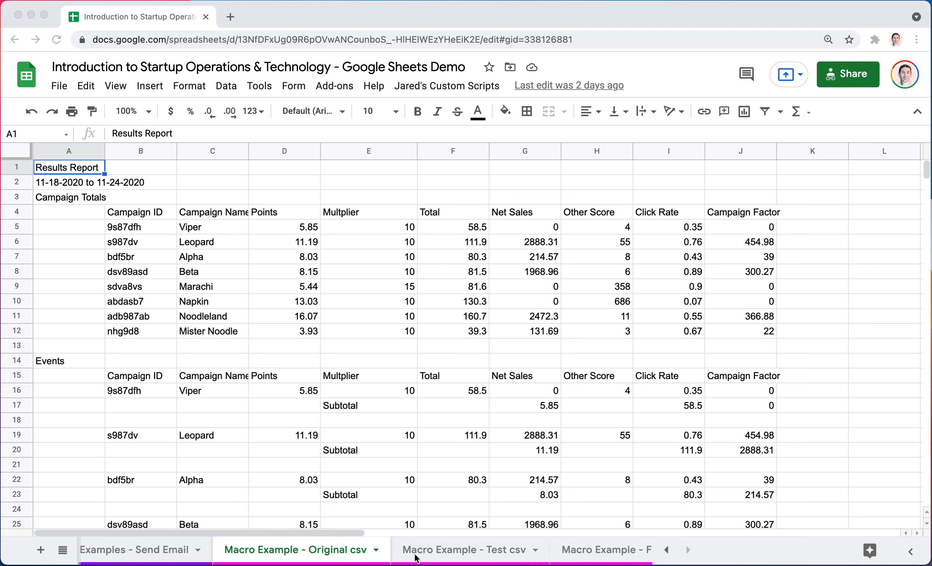
click(194, 246)
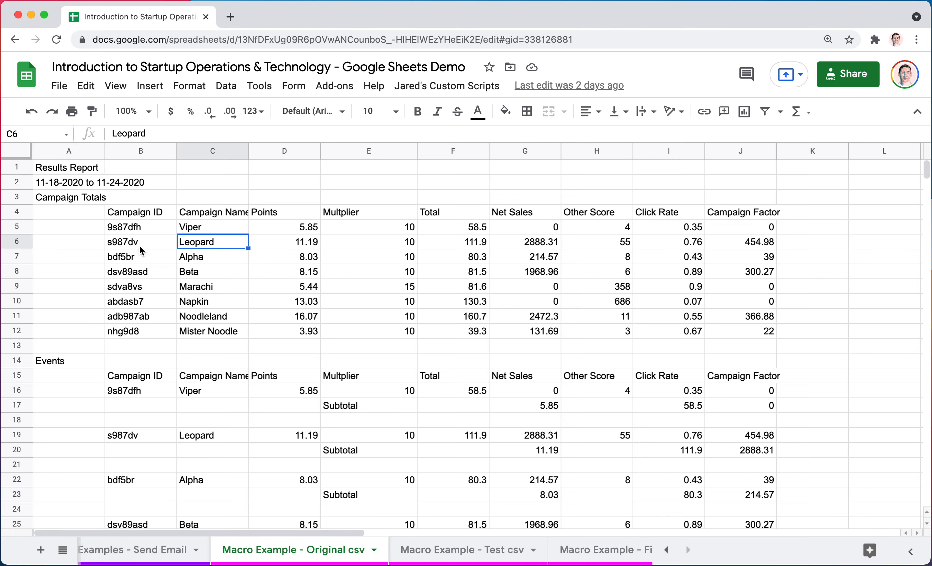
click(132, 246)
scroll(138, 247, down, 2)
scroll(132, 246, up, 2)
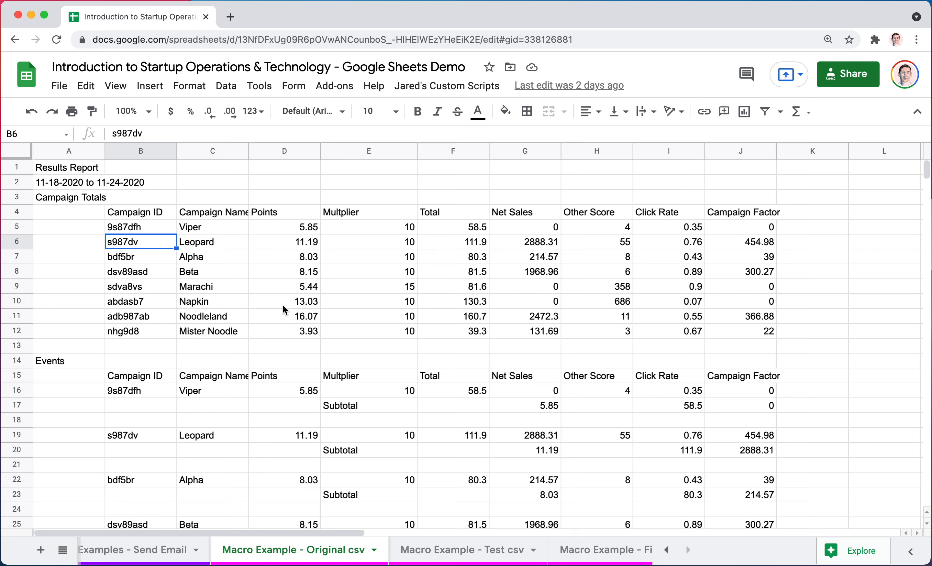
click(588, 553)
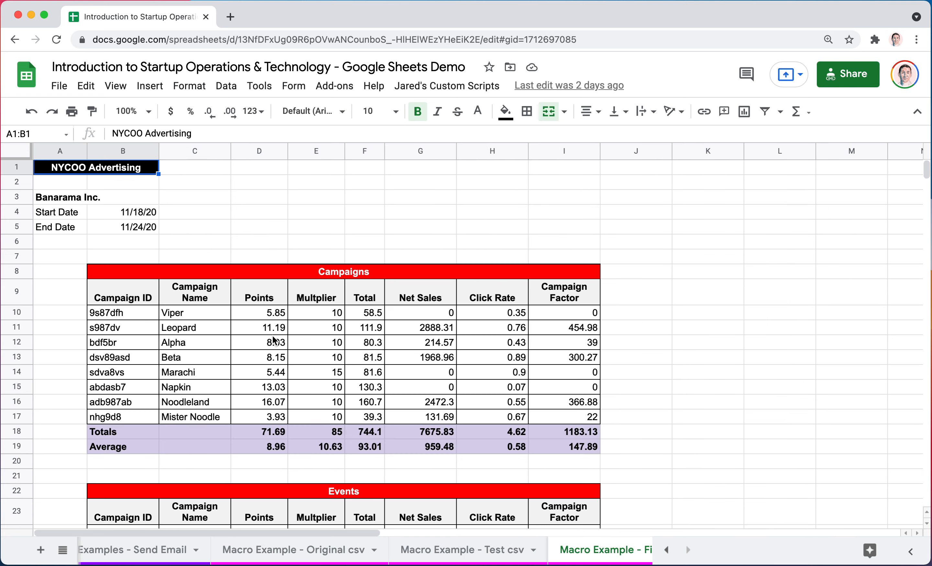
scroll(274, 339, down, 5)
scroll(274, 340, up, 5)
Run the existing report-formatting macro on the "Macro Example - Test csv" sheet and review the formatted Campaigns table
click(427, 549)
click(359, 554)
click(447, 552)
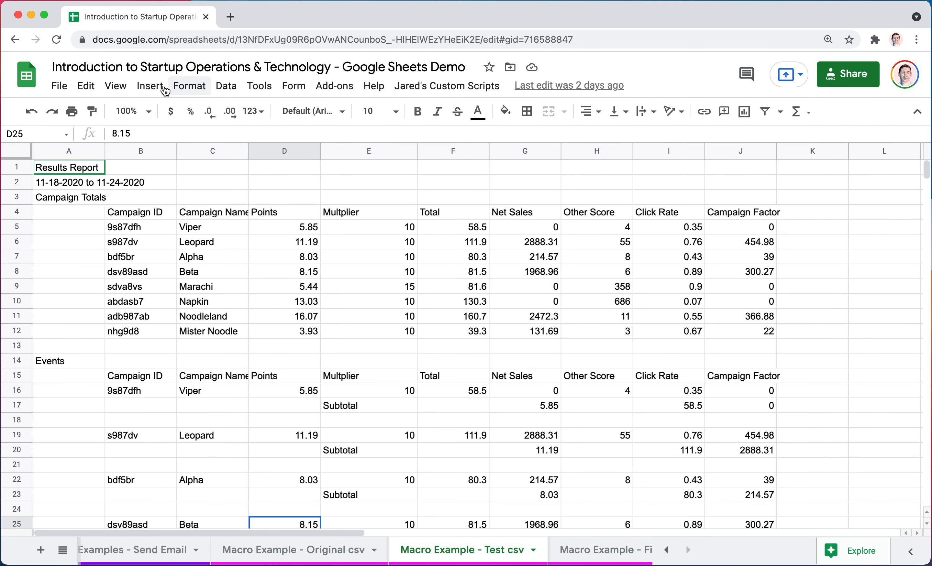
click(262, 91)
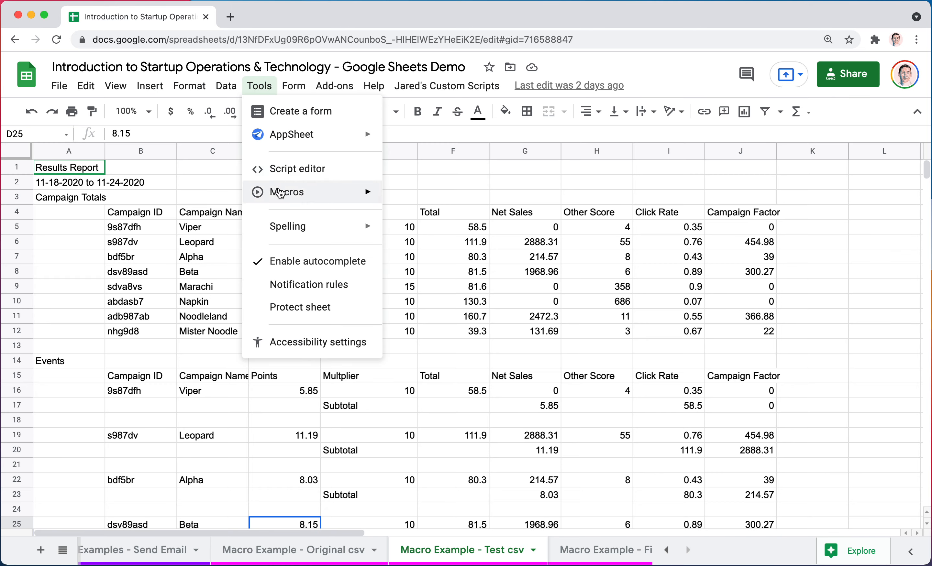
mouse_move(281, 193)
click(479, 278)
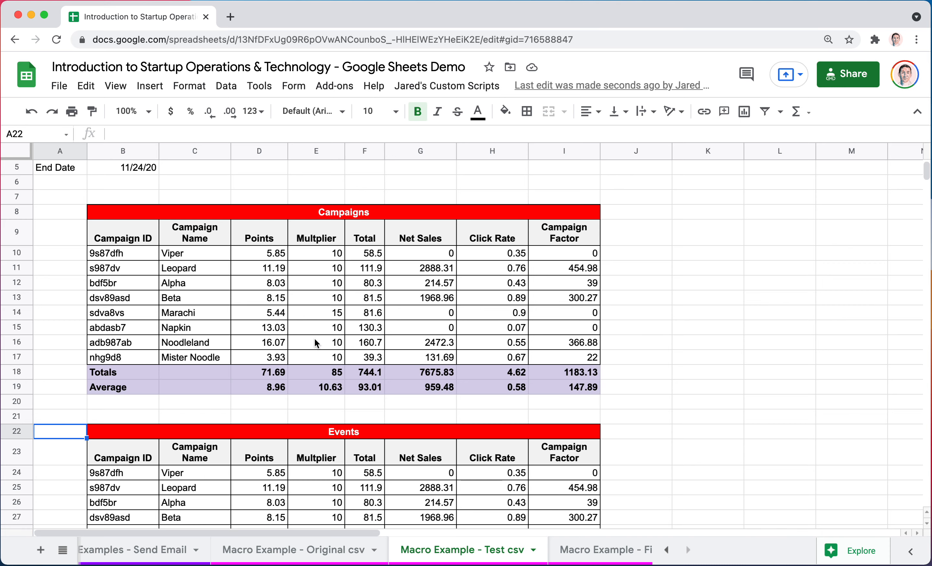
scroll(314, 338, up, 2)
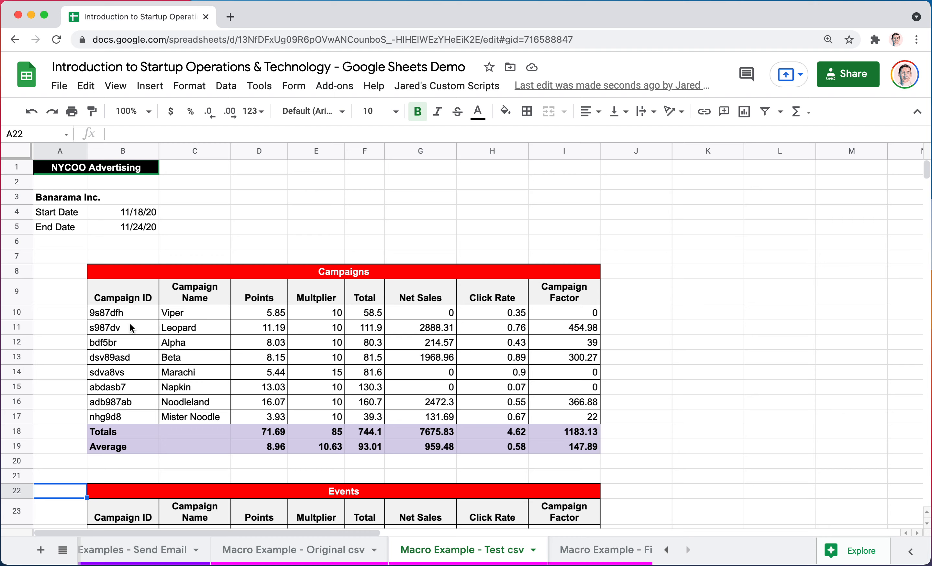
click(129, 278)
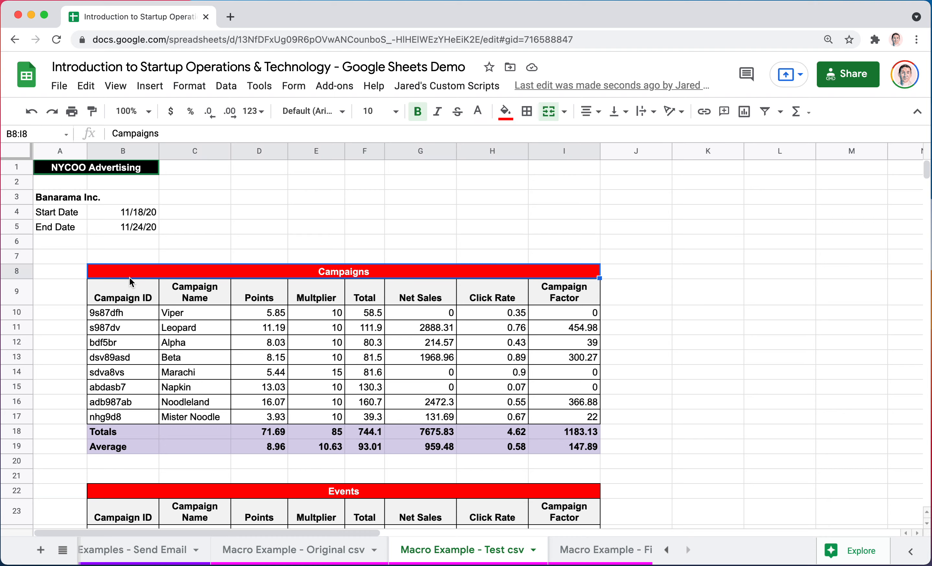
Duplicate the "Macro Example - Original csv" sheet and rename the copy FOR TESTING
click(316, 551)
click(259, 92)
click(139, 211)
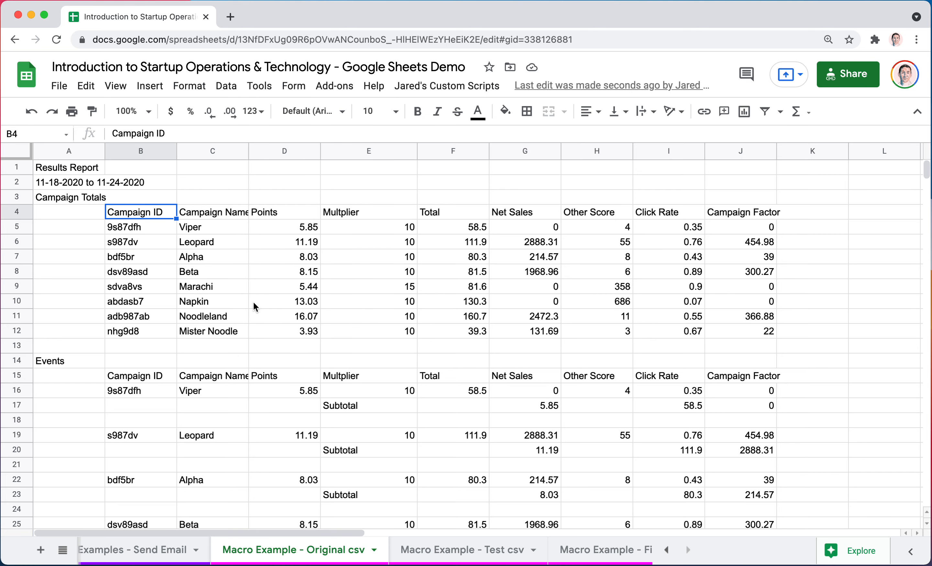
click(375, 550)
click(272, 331)
double_click(485, 556)
text(FOR TESTING)
key(Return)
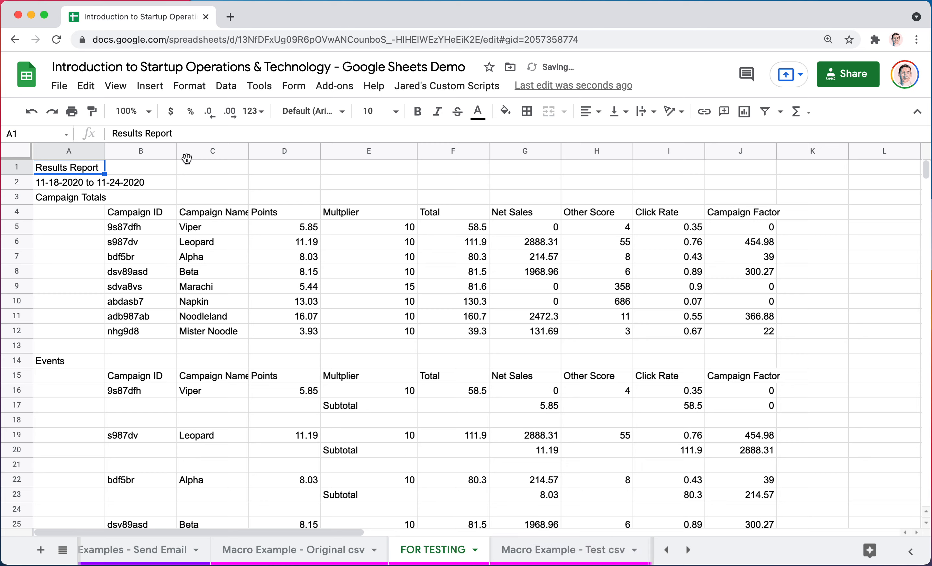
Start recording a new macro on the FOR TESTING sheet using absolute references
click(260, 86)
mouse_move(286, 192)
click(404, 204)
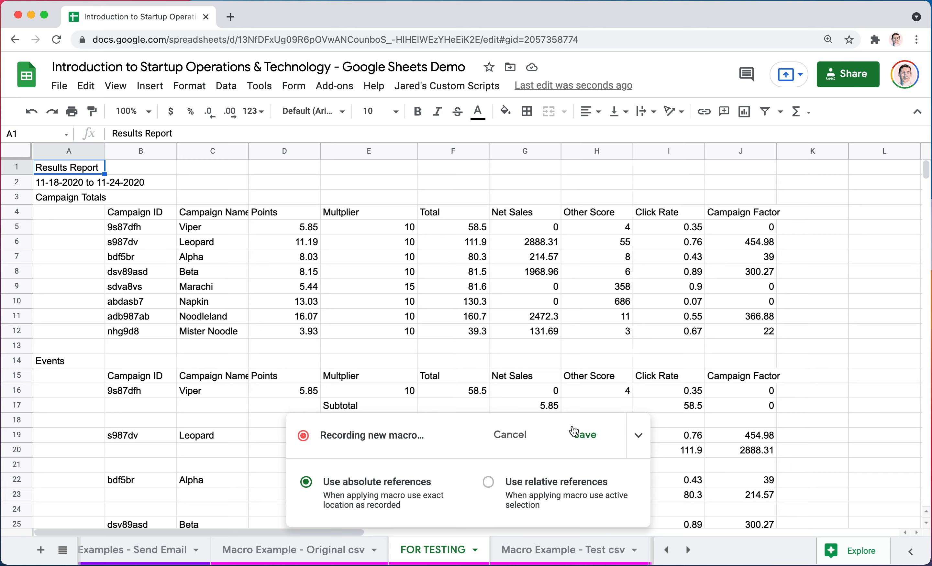
click(637, 437)
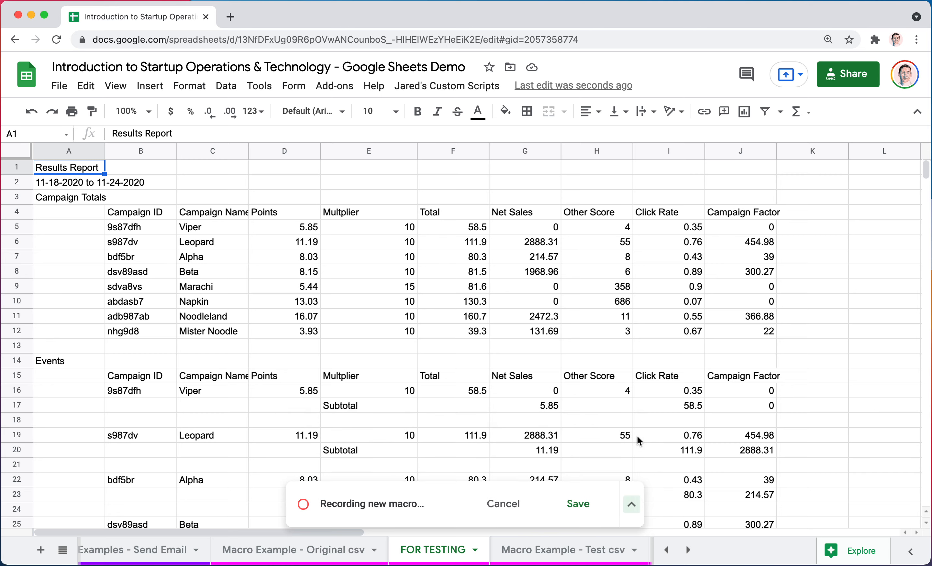
click(630, 502)
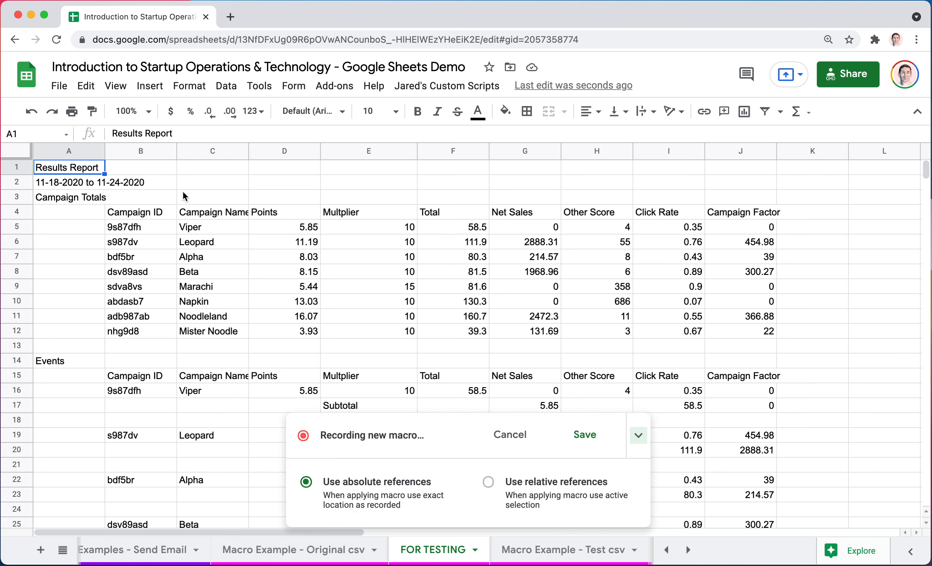
Insert a blank row above the Campaign Totals heading in row 3
click(82, 175)
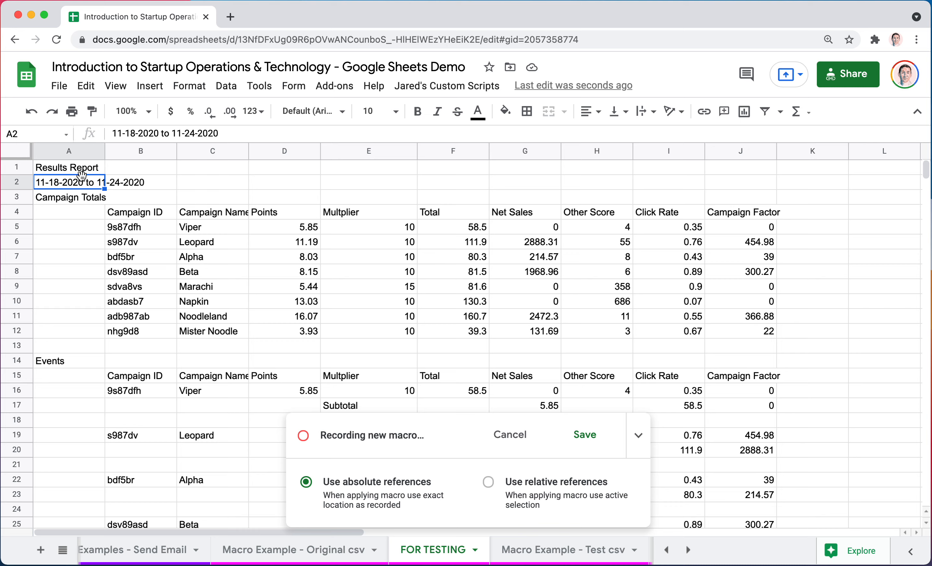
key(ctrl+Up)
key(ctrl+Down)
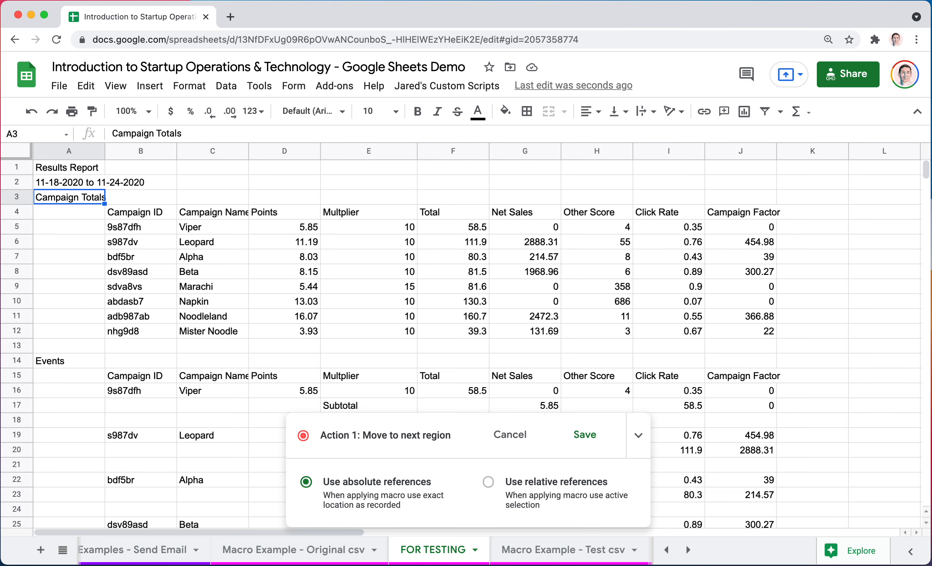
key(super+alt+shift+equal)
Make the Campaign Totals column headers in B5:J5 bold and center them horizontally
key(Down)
key(Right)
key(Down)
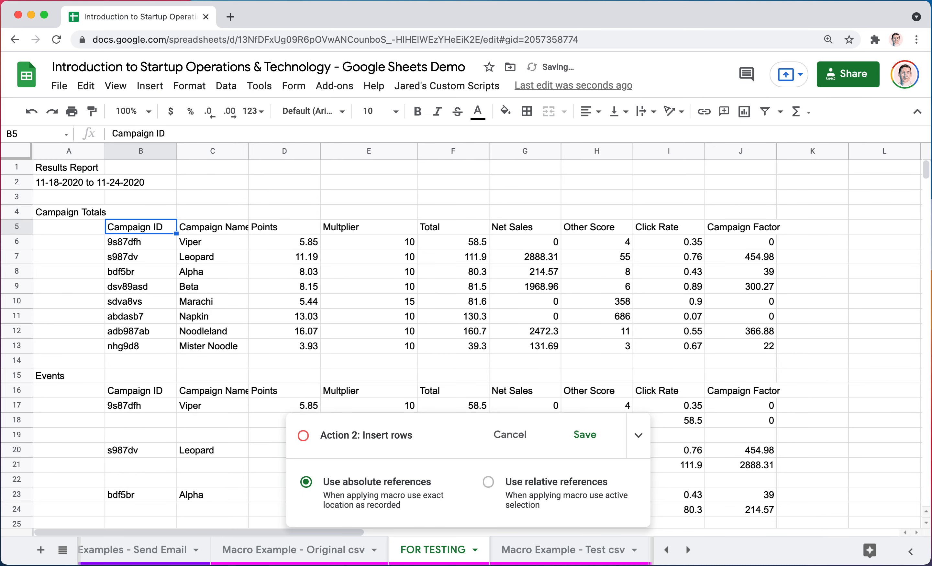
key(super+shift+Right)
key(super+b)
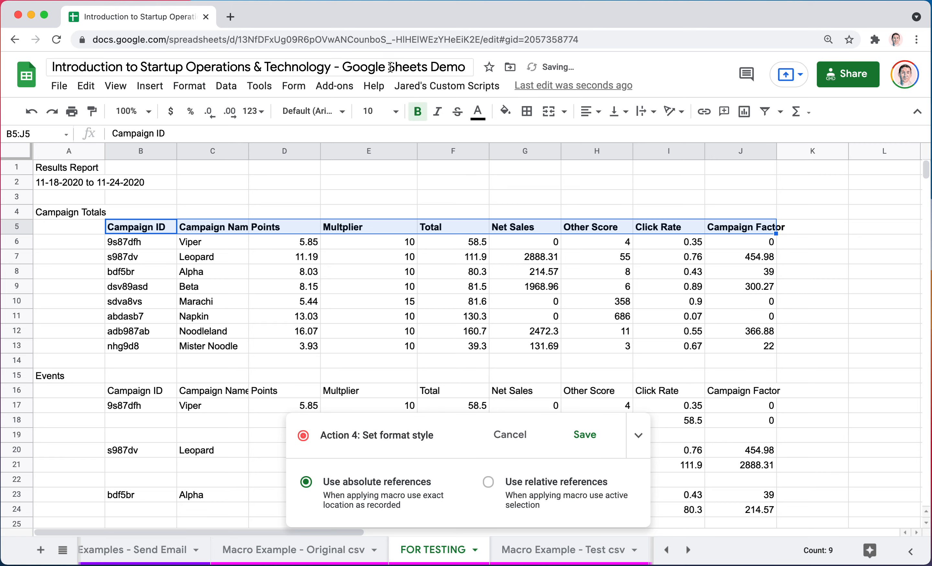
click(590, 111)
click(607, 132)
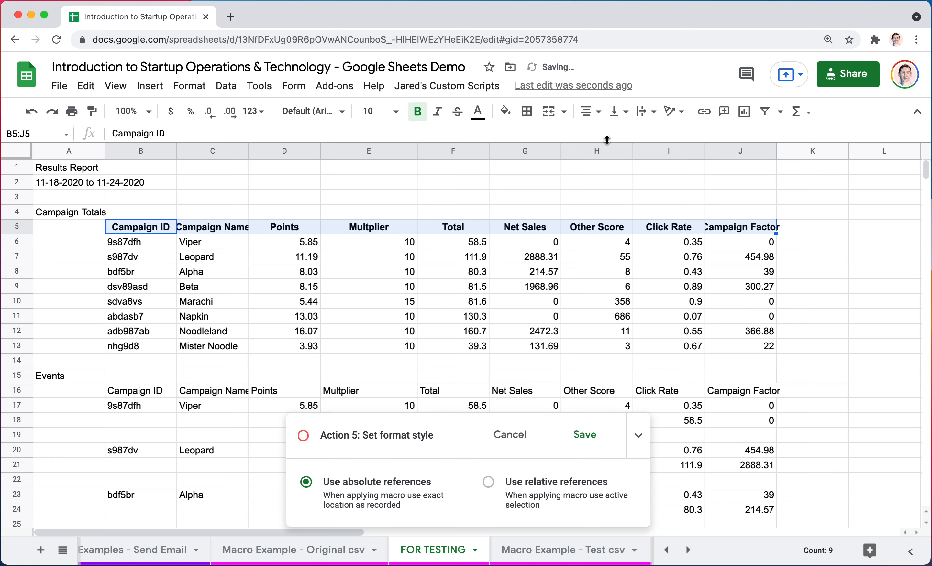
Insert another blank row at row 14, above the Events heading
key(Down)
key(Down)
key(Left)
key(super+Down)
key(Up)
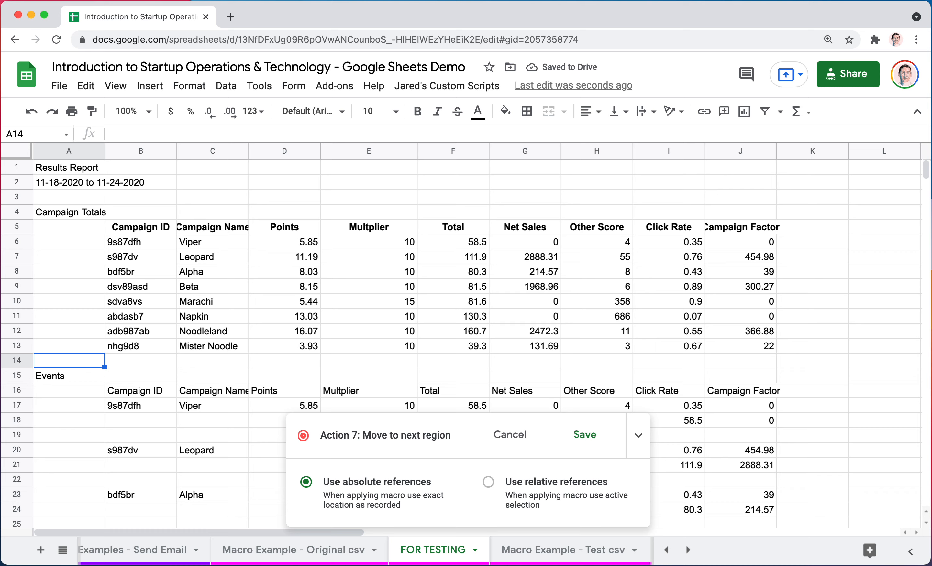
key(ctrl+alt+i)
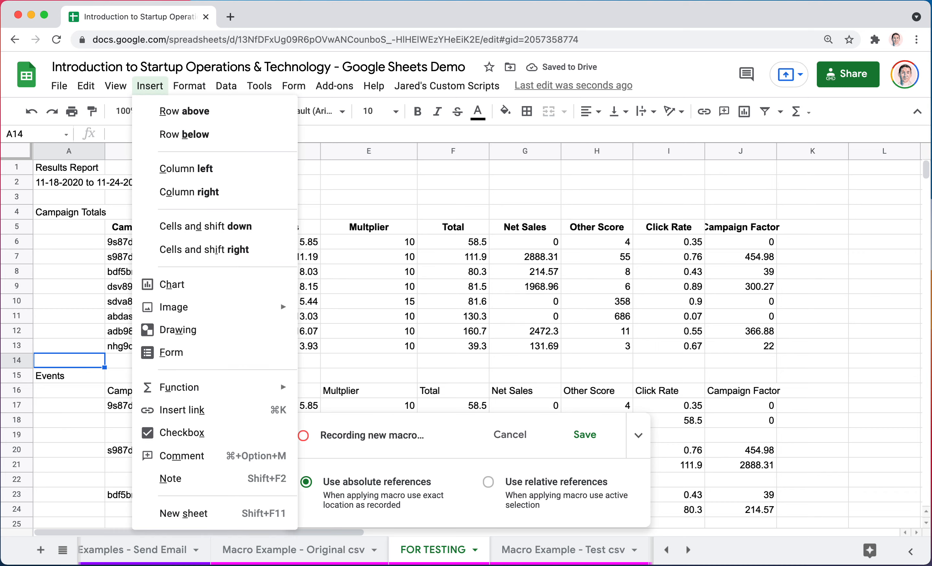
key(r)
Insert a second blank row at row 3, between the date range and the Campaign Totals heading
key(super+Up)
key(super+Up)
key(Down)
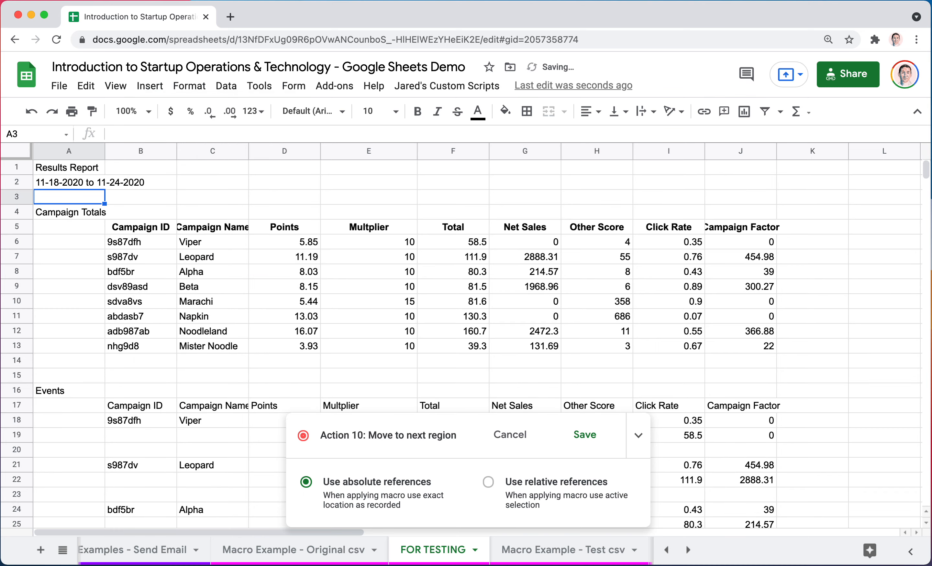
key(ctrl+alt+i)
key(r)
Insert two blank rows at the top of the sheet, above the Results Report title
key(super+Up)
key(super+Up)
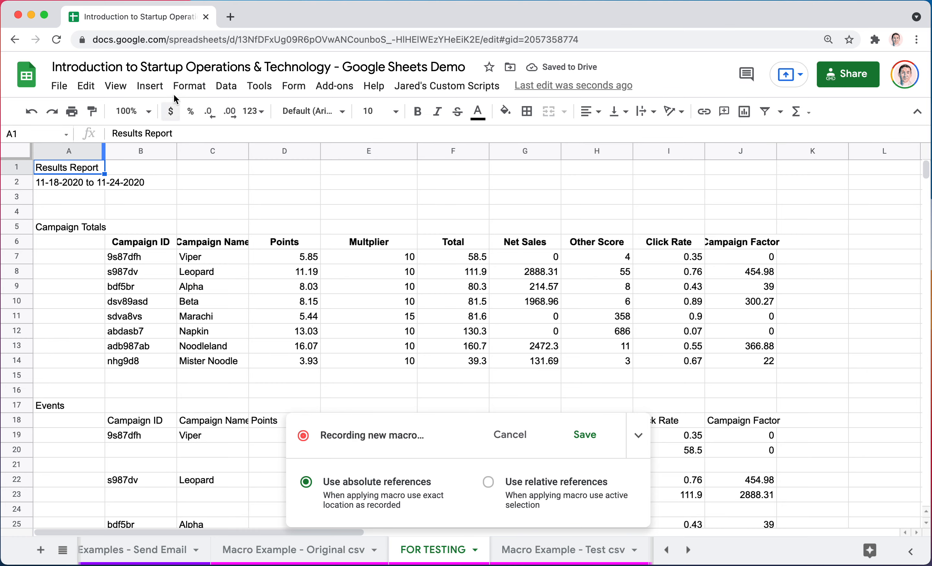
click(154, 89)
click(164, 119)
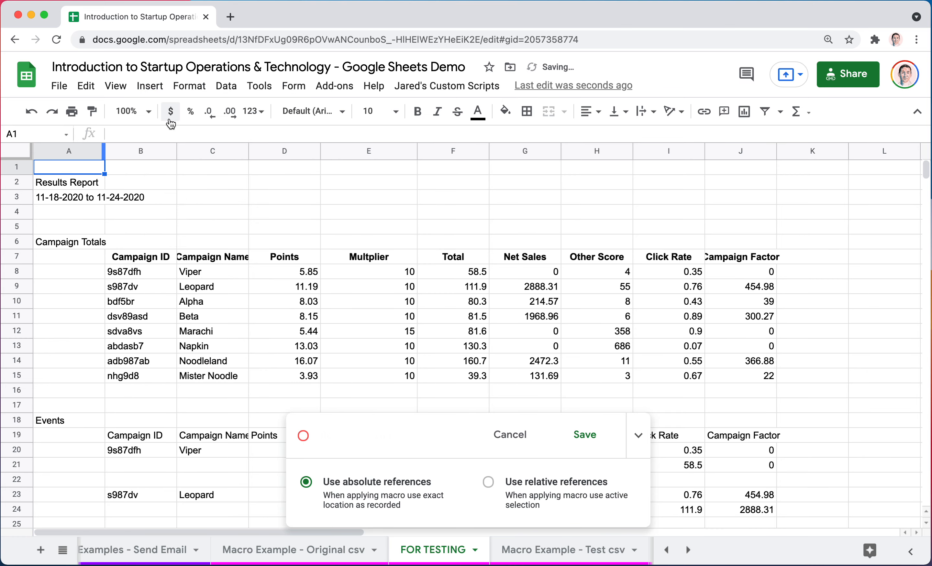
click(149, 90)
click(167, 131)
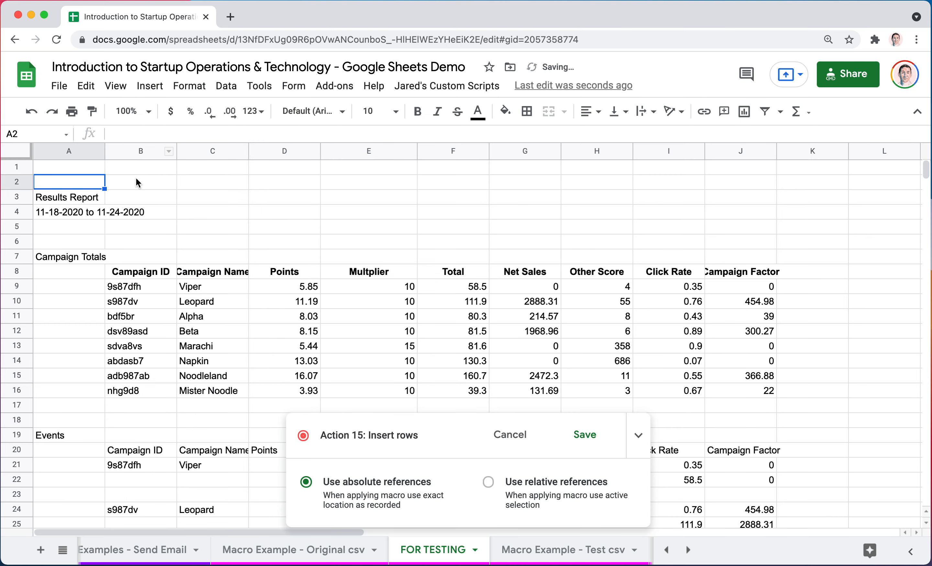
Enter the title My Report in cell A1
text(My )
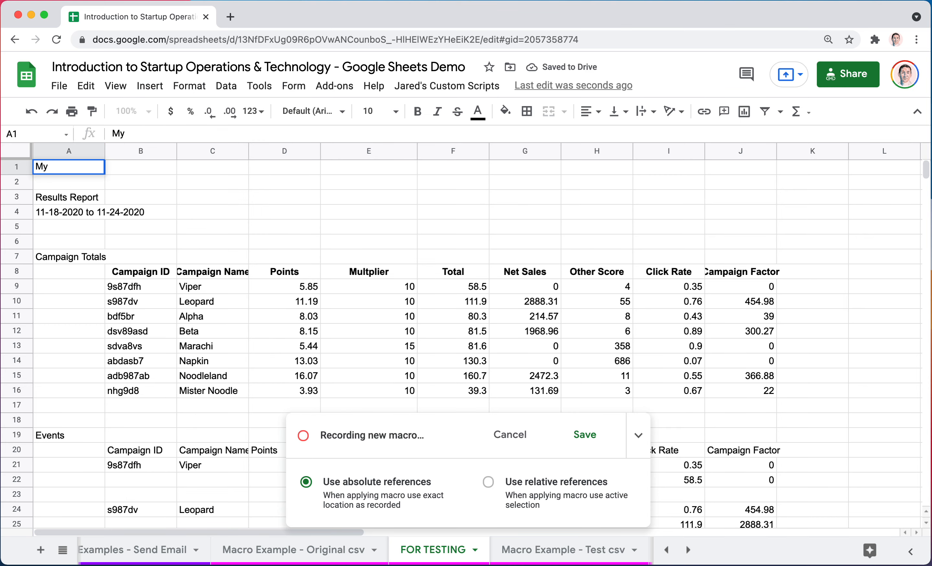
text(Report)
key(Return)
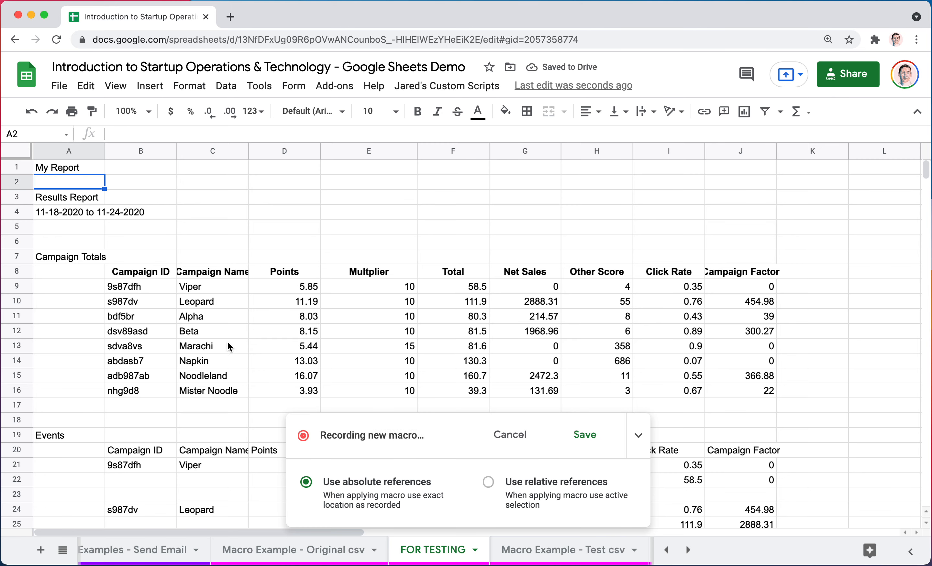
Make the Results Report title and the date range in A3:A4 bold
key(Down)
key(shift+Down)
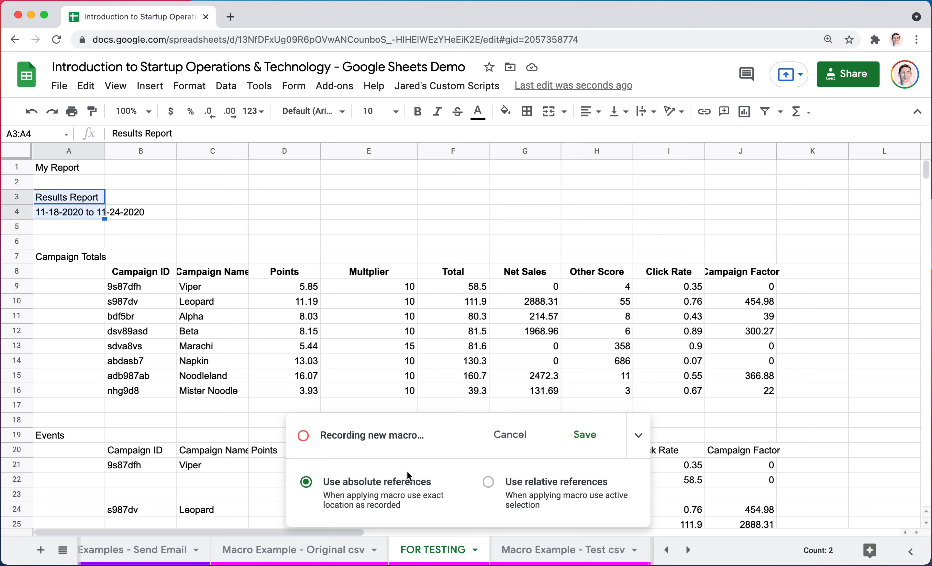
key(super+b)
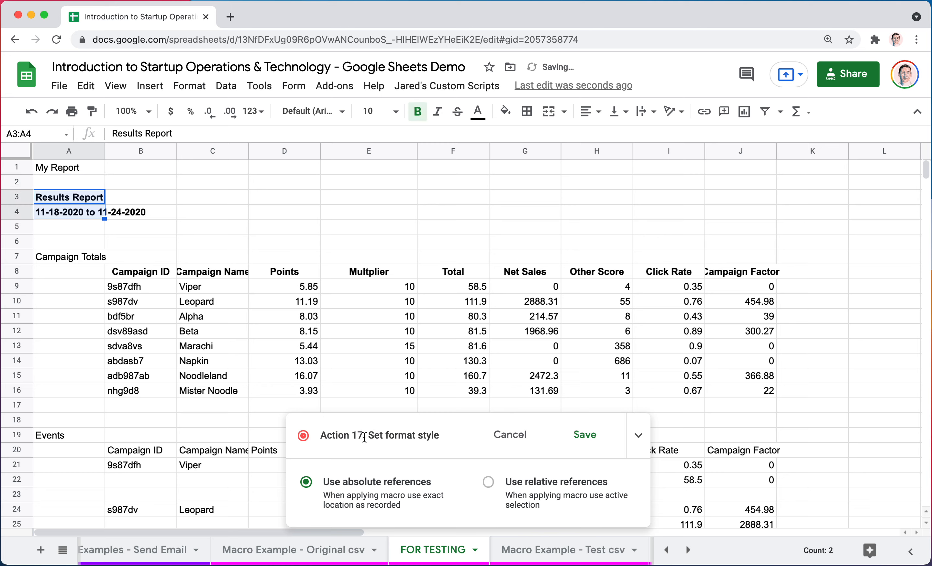
Change the text color of the Campaign Totals data in B9:J16 to red
scroll(266, 318, down, 2)
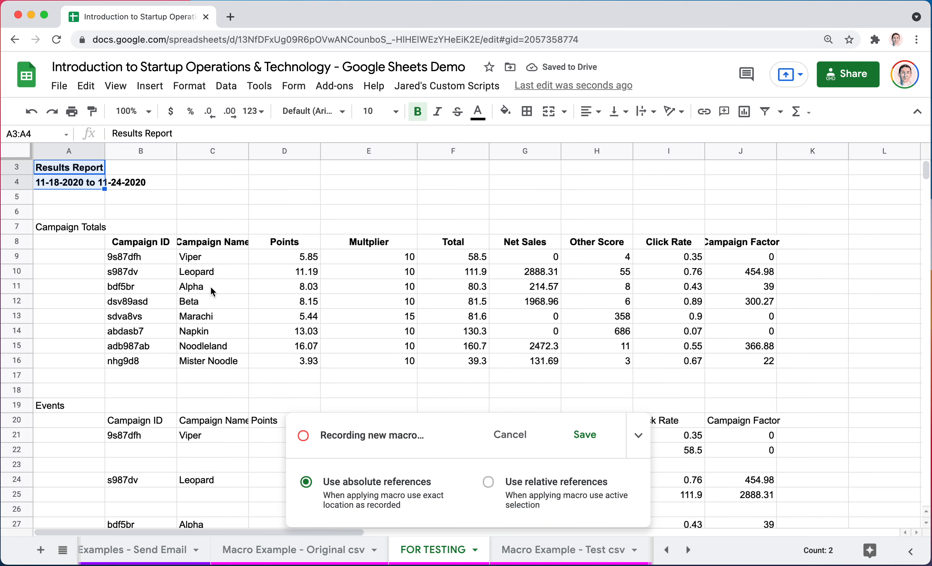
click(153, 255)
key(super+shift+Down)
key(super+shift+Right)
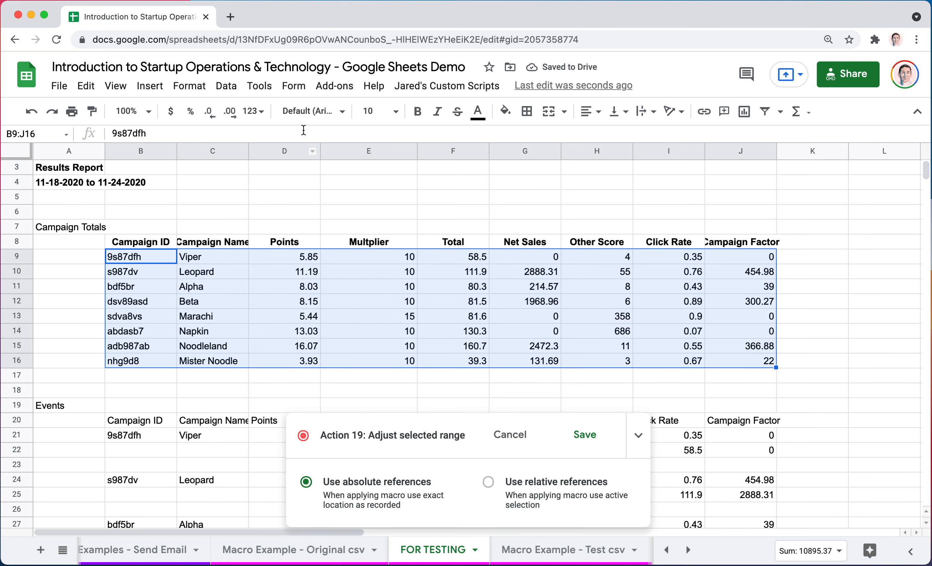
click(478, 111)
click(499, 178)
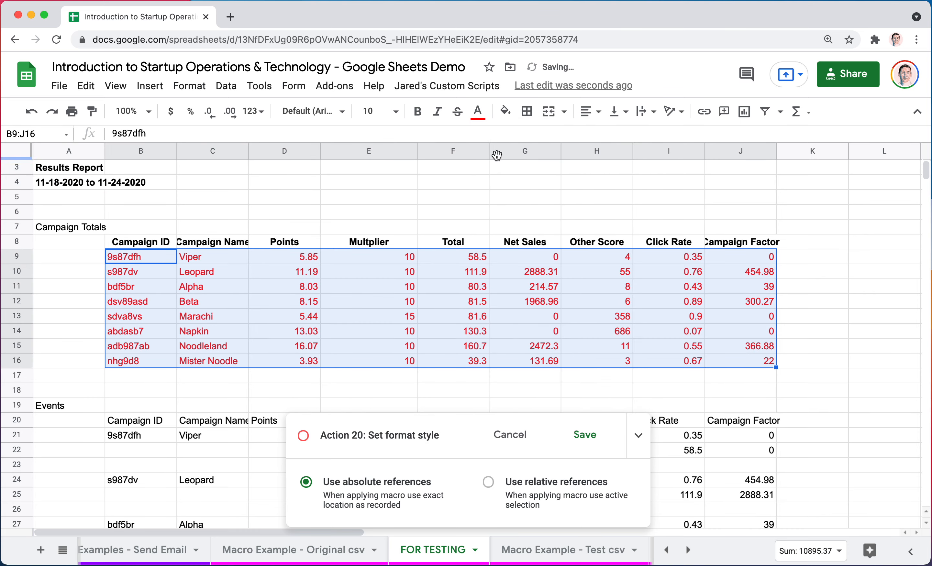
Fill the Campaign Totals data cells B9:J16 with black
click(505, 112)
click(508, 159)
click(349, 303)
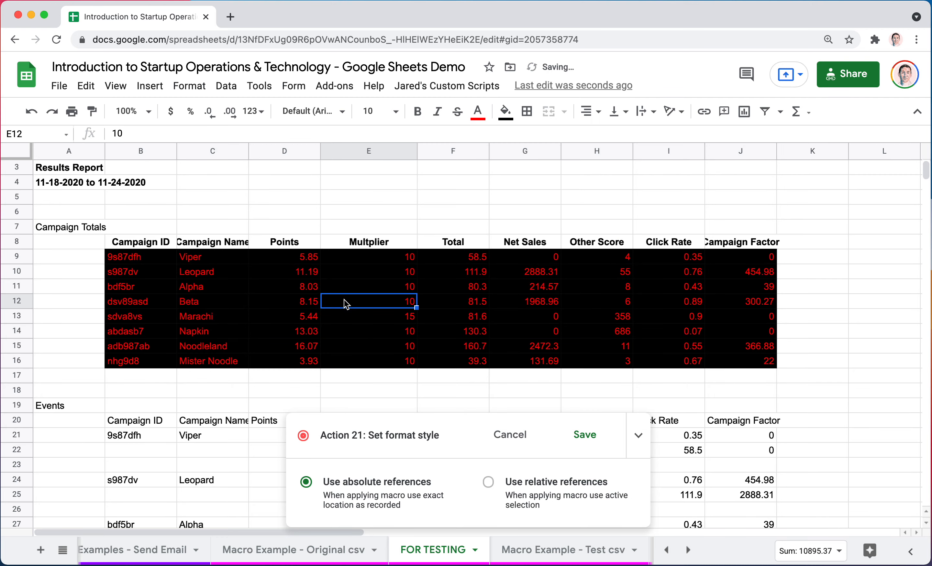
Save the recorded macro as My second example macro with shortcut number 6
click(577, 437)
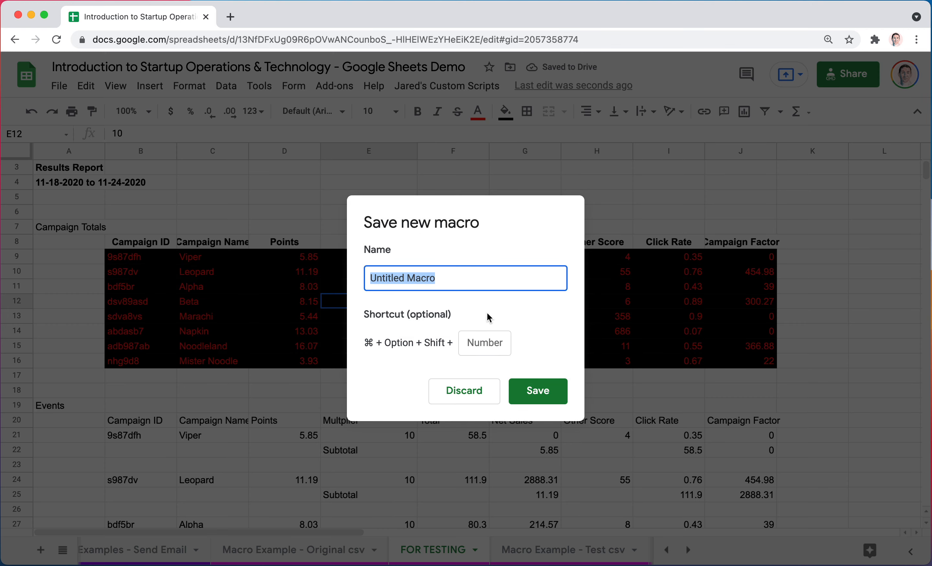
text(My second)
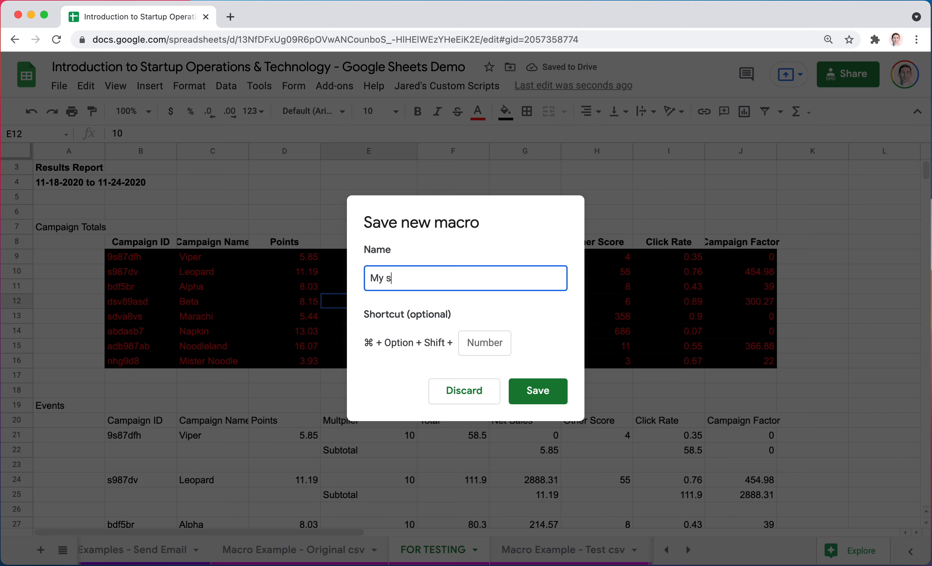
text(ple macro)
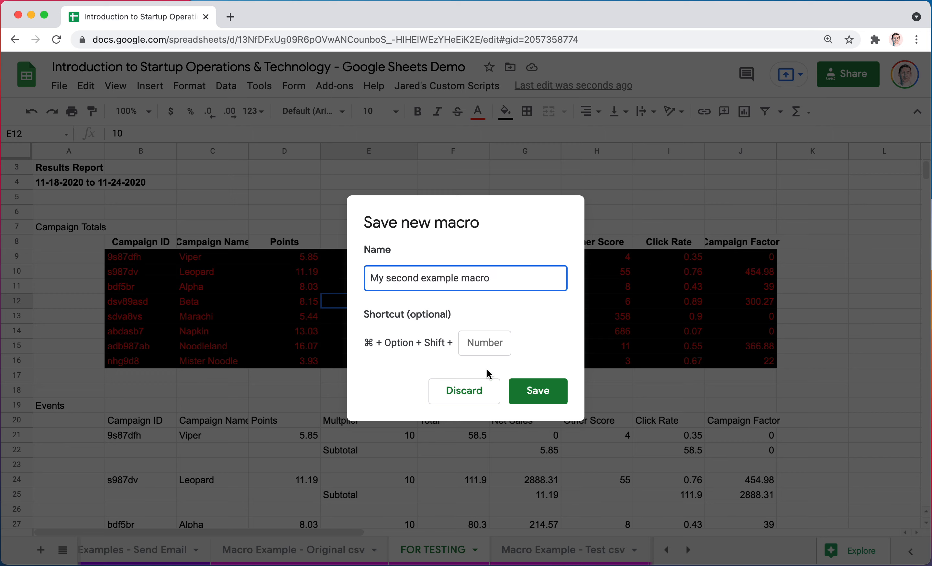
click(478, 343)
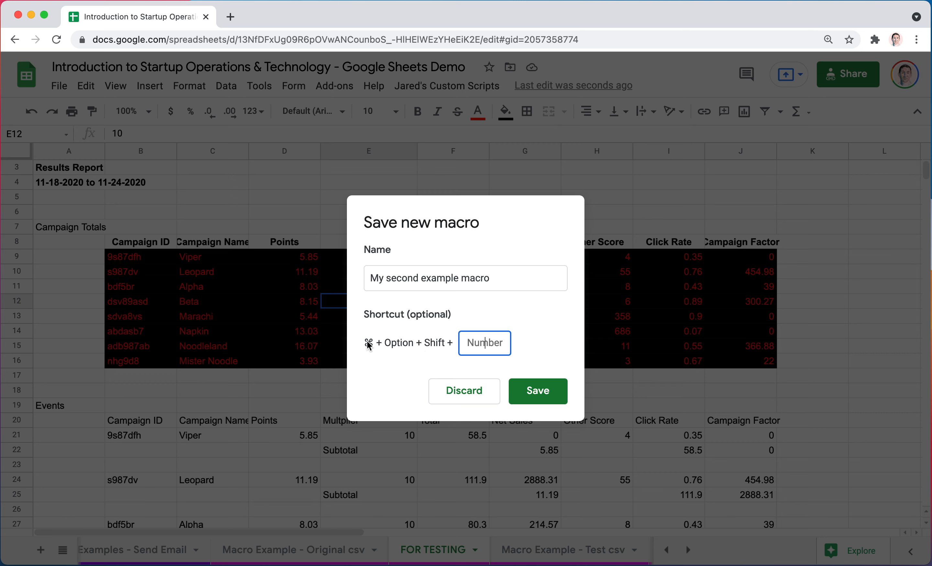
text(6)
click(537, 390)
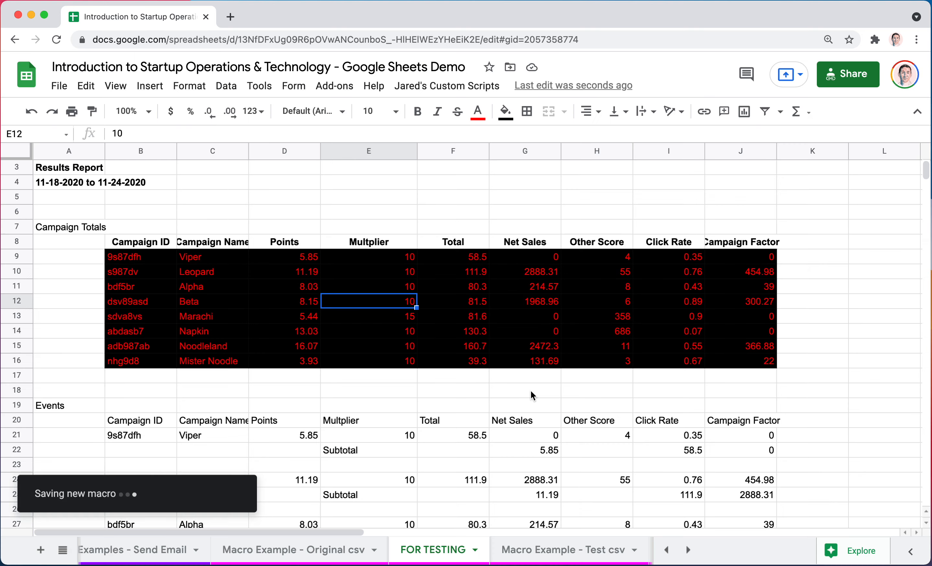
Open the saved macro's script for editing and return to the spreadsheet on the Macro Example - Original csv sheet
click(375, 556)
click(375, 556)
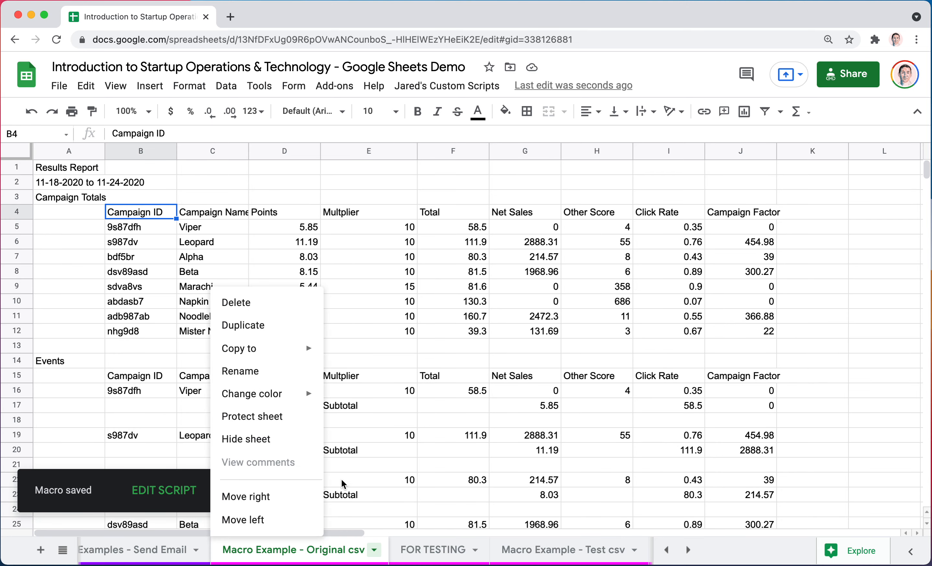
click(108, 513)
click(162, 494)
click(191, 17)
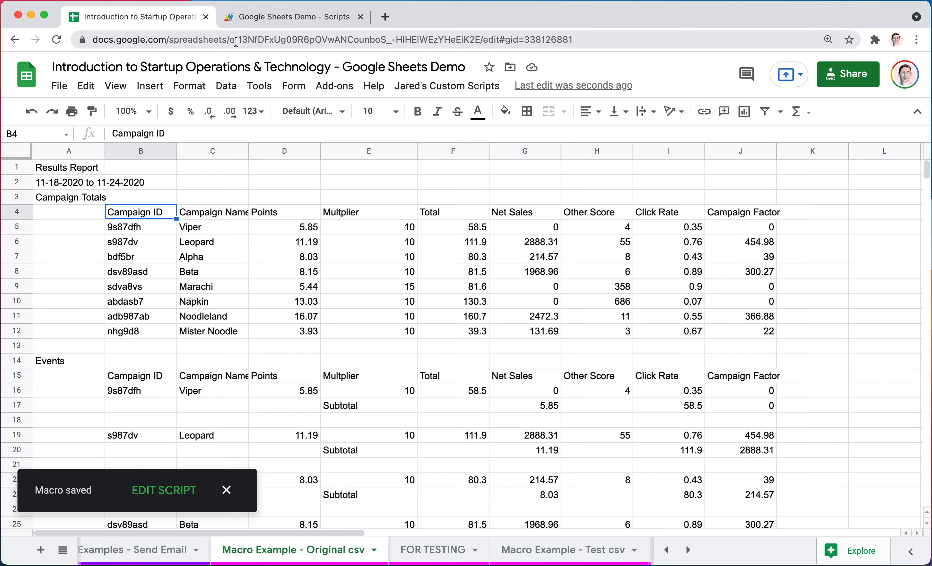
Duplicate the Macro Example - Original csv sheet and run My second example macro on the copy
click(374, 550)
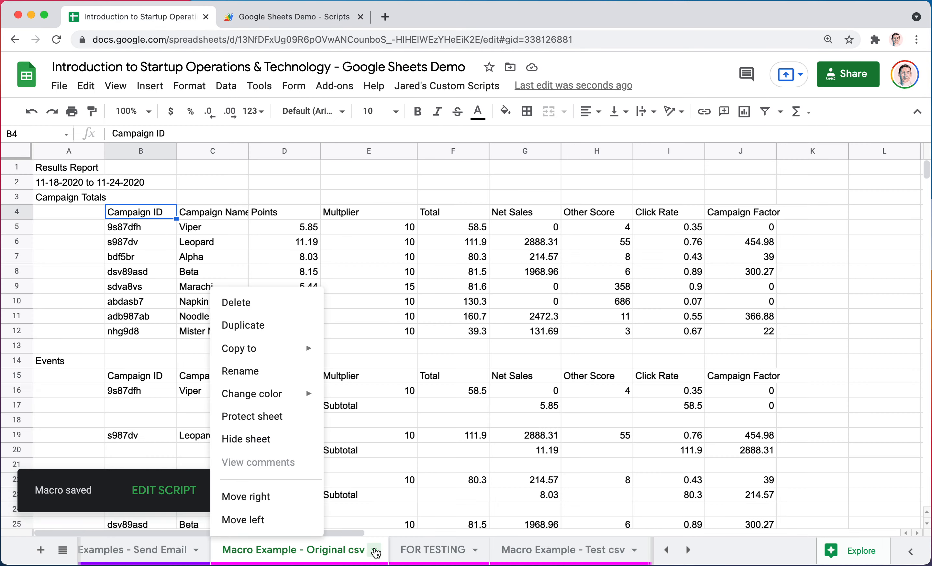
click(272, 328)
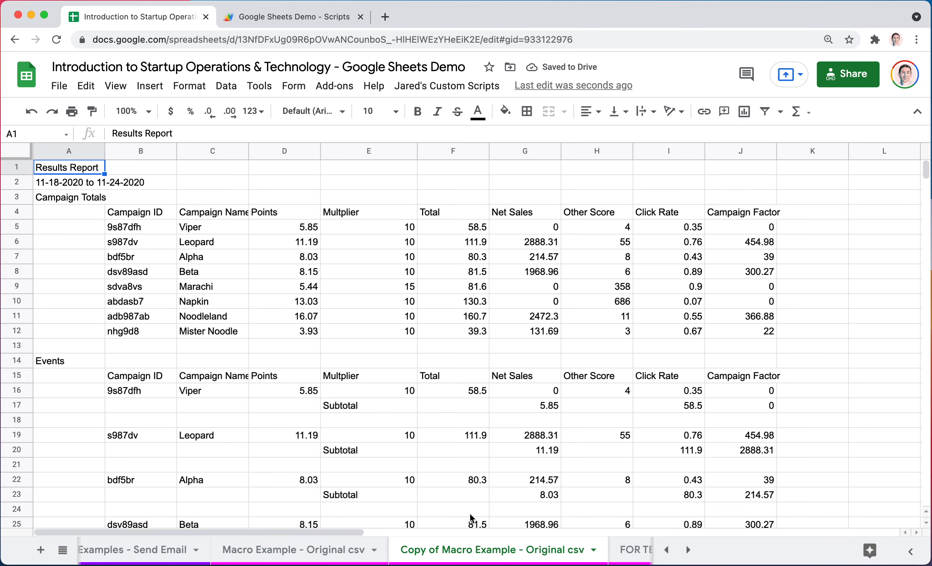
key(alt+shift+super+1)
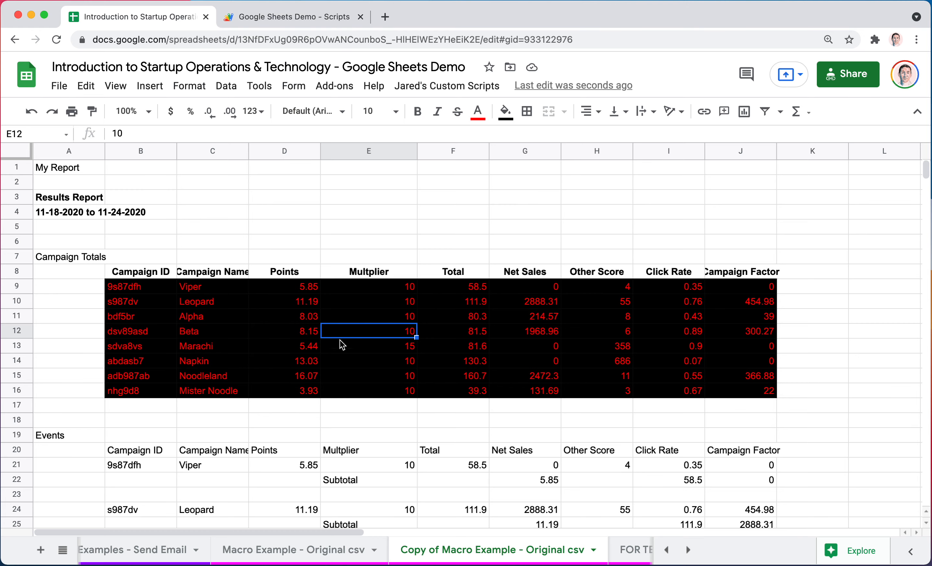
Compare the Macro Example sheets by viewing the original csv, its copy, the Final version and the Test csv
click(311, 550)
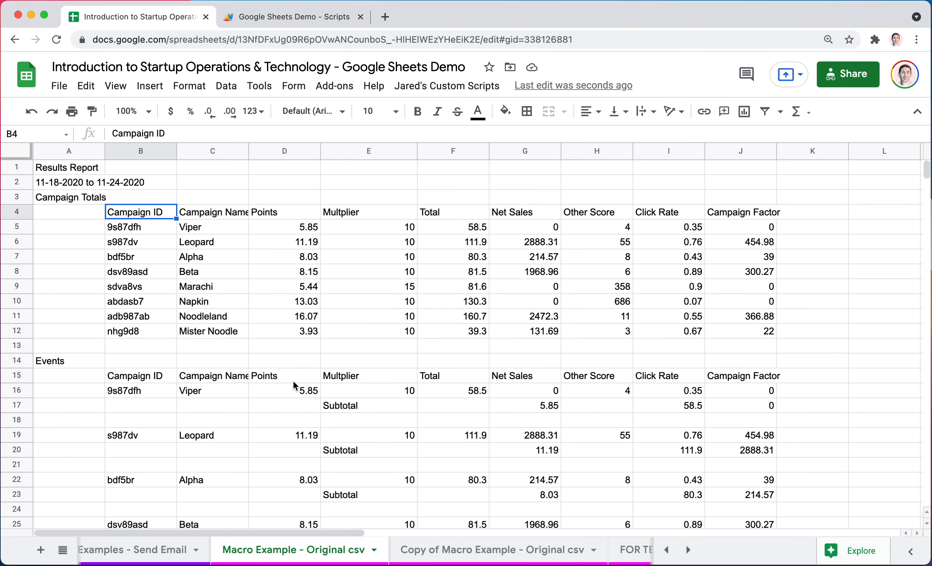
click(453, 550)
click(340, 559)
scroll(419, 550, right, 5)
click(557, 553)
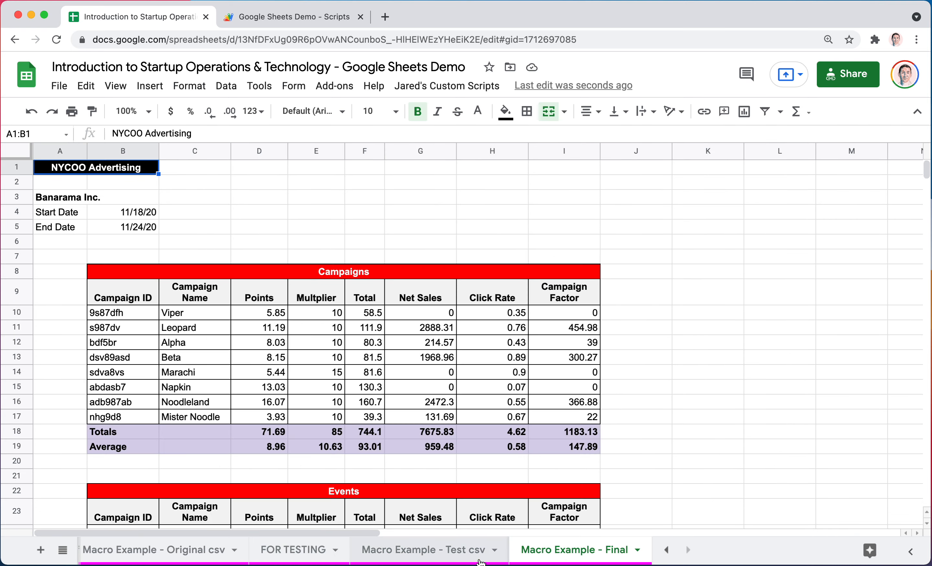
click(302, 550)
click(371, 560)
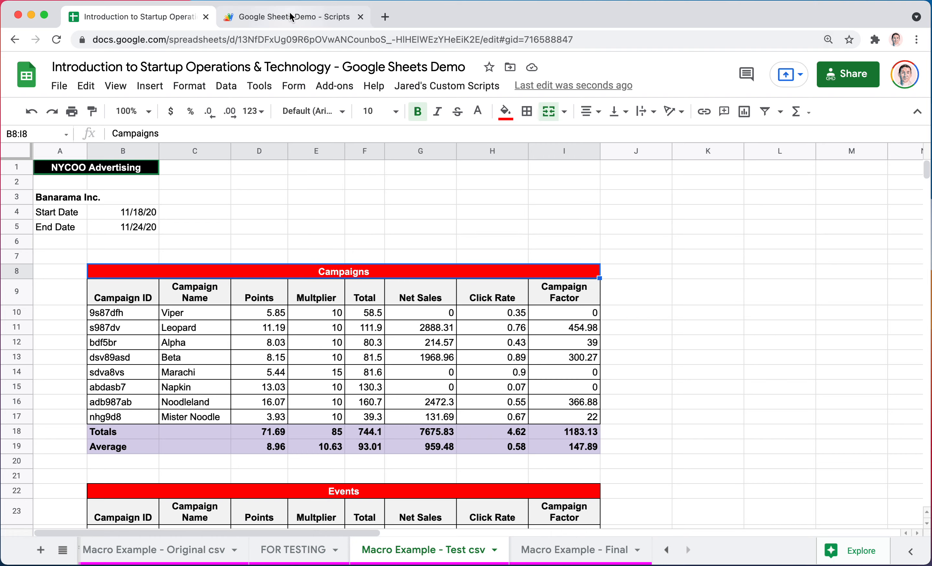
Switch to the Google Sheets Demo - Scripts project and find the MacroExample1 function in macros.gs
click(259, 85)
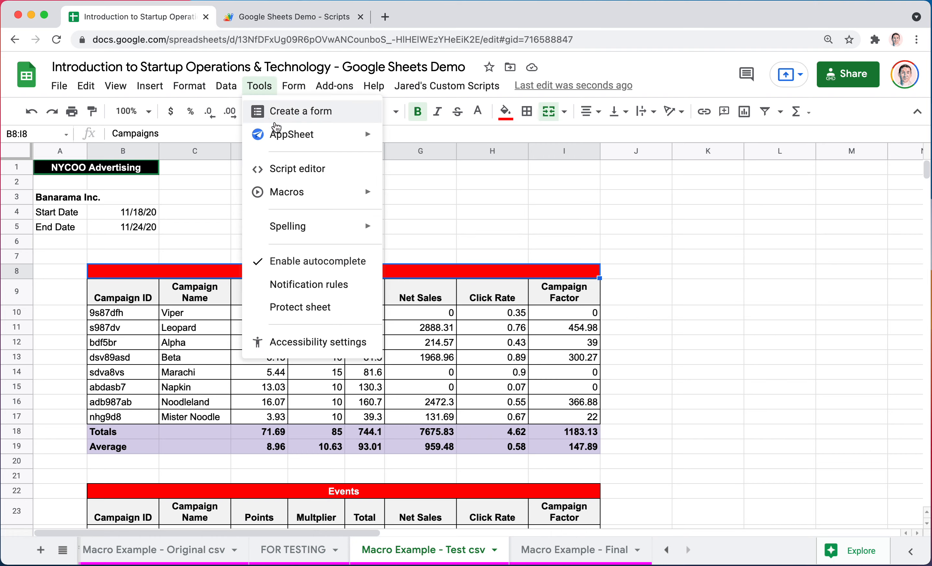
click(282, 17)
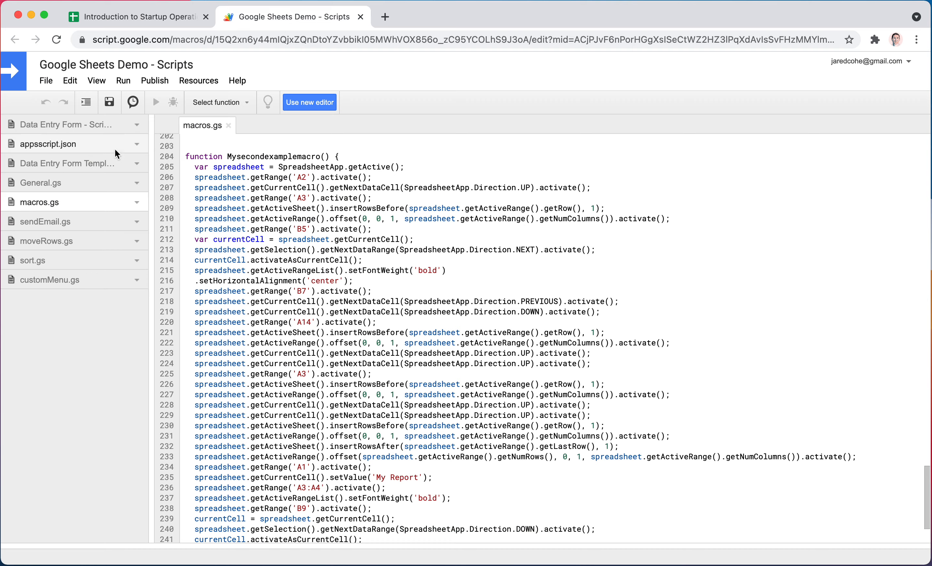
click(141, 18)
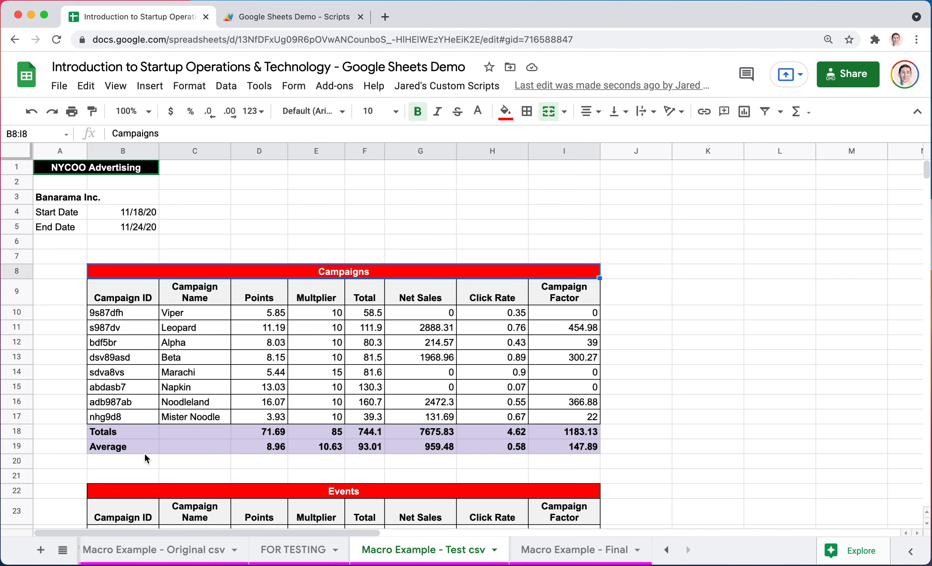
click(299, 19)
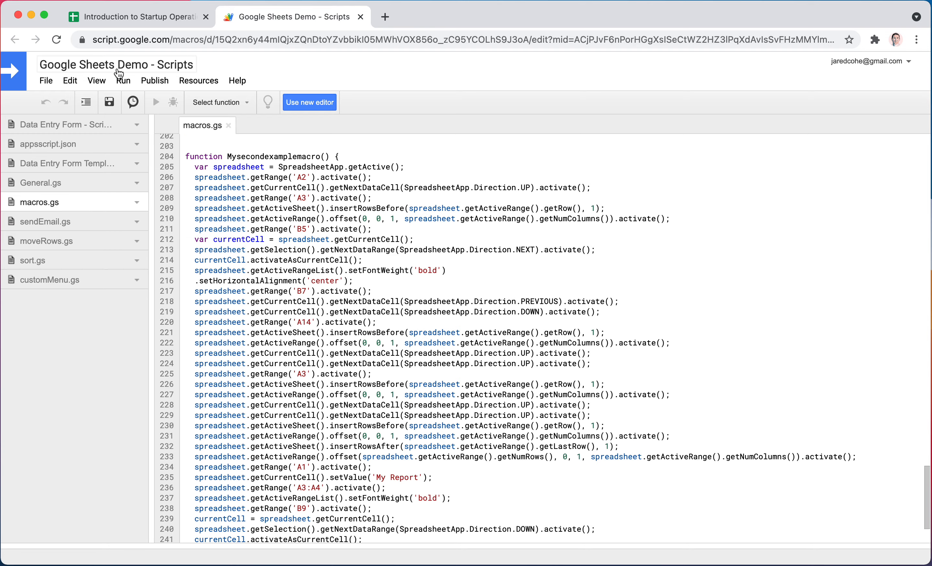
scroll(295, 214, up, 20)
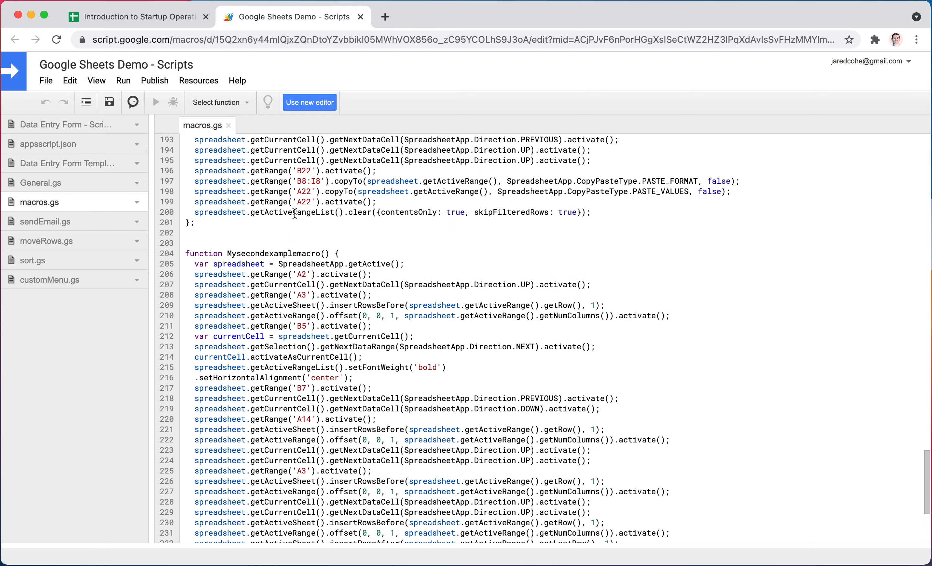
scroll(295, 214, up, 10)
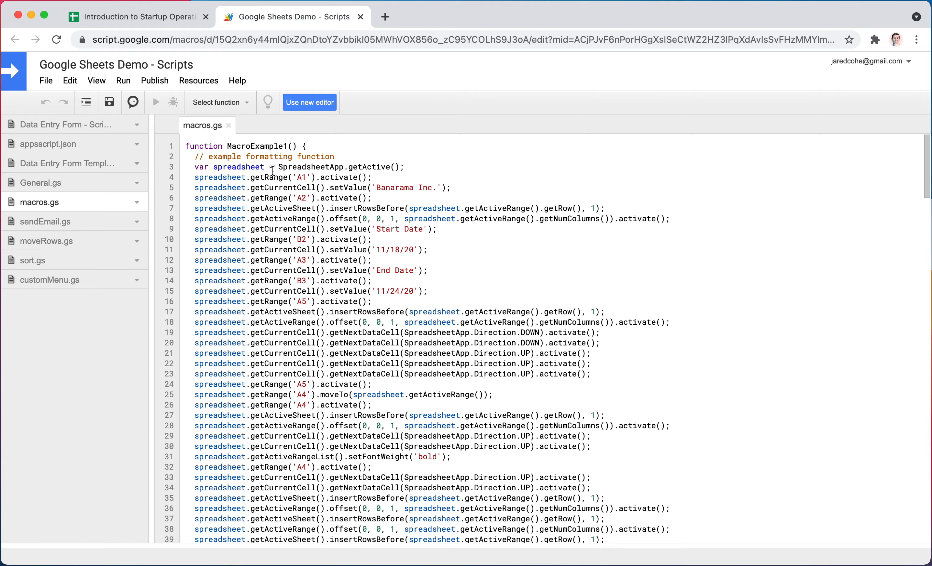
double_click(250, 147)
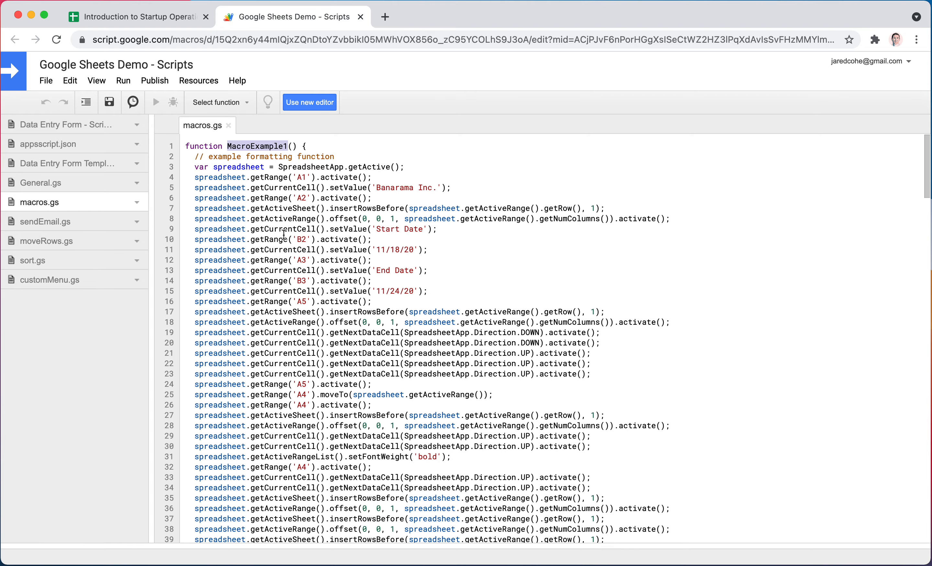
Locate the Mysecondexamplemacro function in macros.gs and skim its recorded code
scroll(284, 235, down, 20)
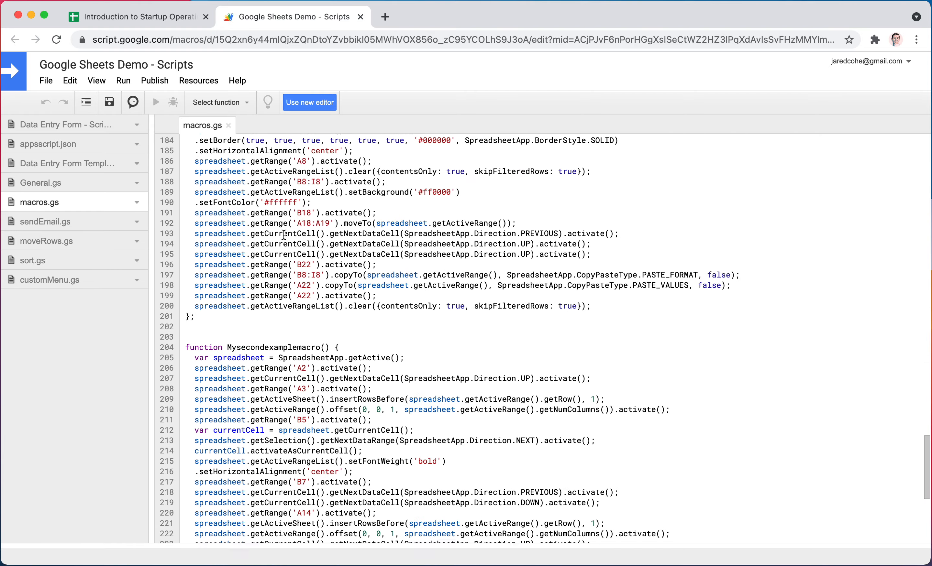
scroll(283, 235, down, 2)
double_click(275, 307)
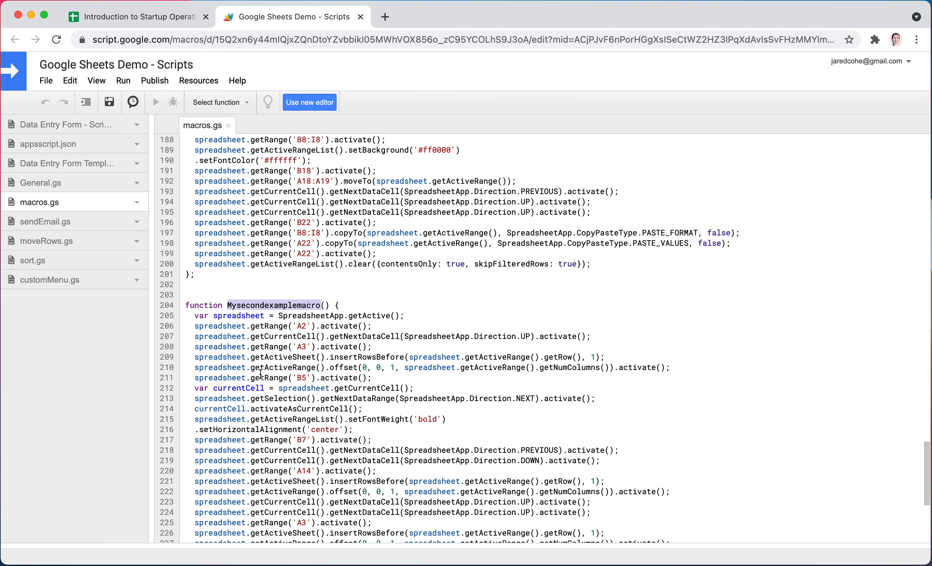
scroll(257, 377, down, 5)
scroll(263, 374, up, 3)
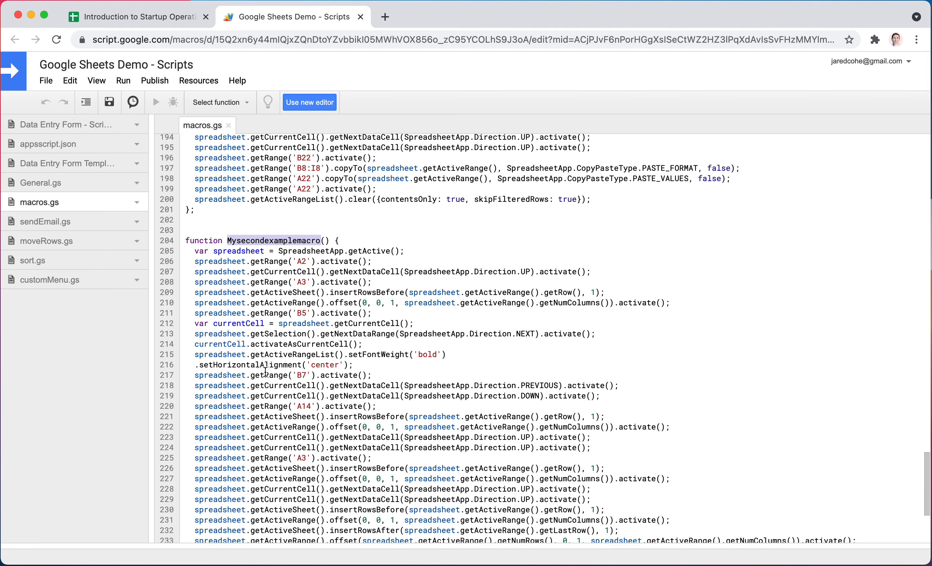
Examine the opening lines of Mysecondexamplemacro, including the getRange('A2') activation and the getCurrentCell and getNextDataCell calls
click(373, 240)
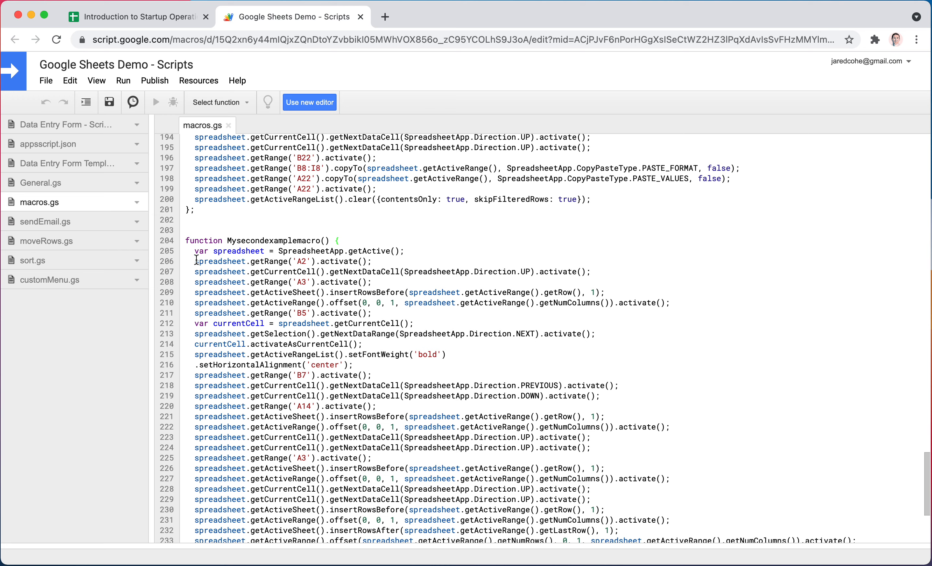
drag(196, 261, 311, 313)
click(311, 313)
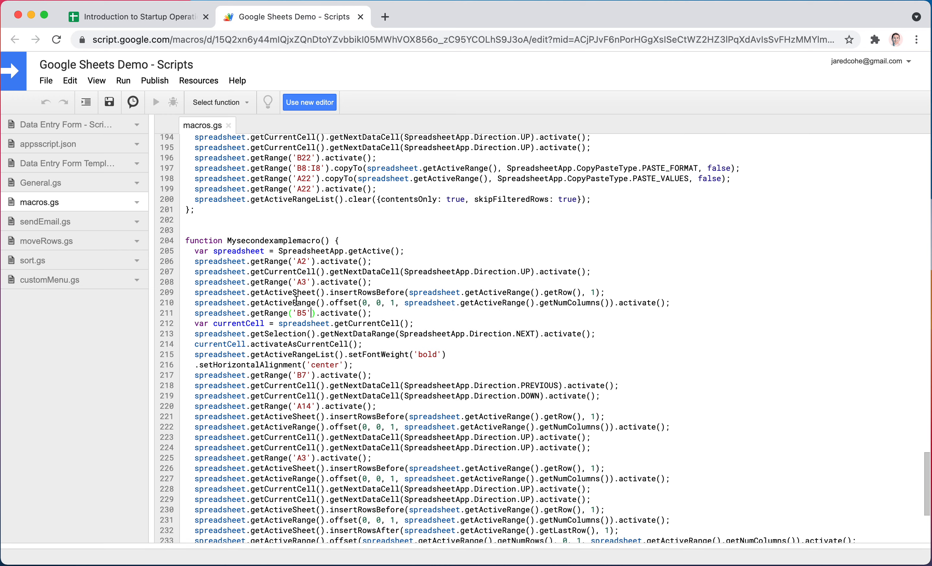
double_click(227, 263)
double_click(264, 262)
double_click(301, 260)
click(340, 263)
drag(334, 271, 400, 272)
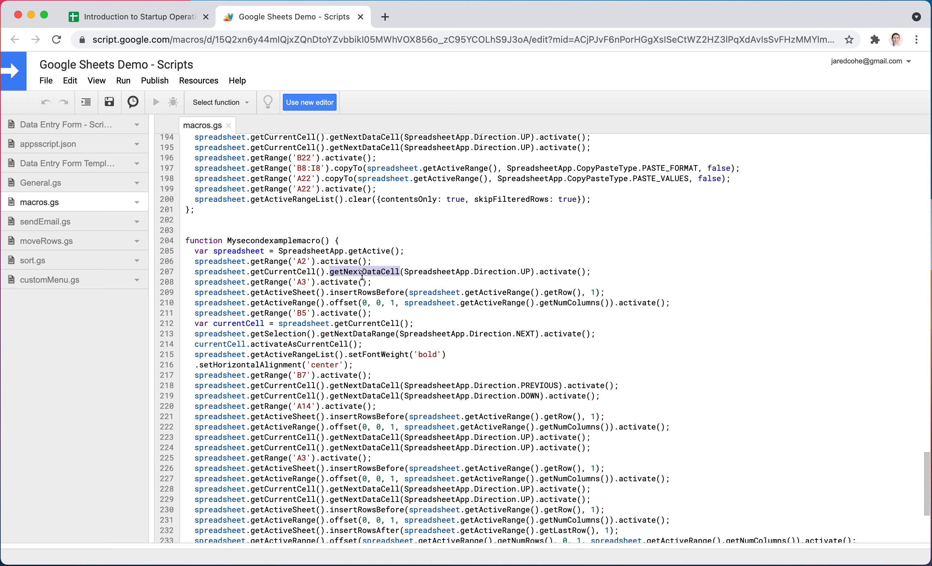
double_click(274, 271)
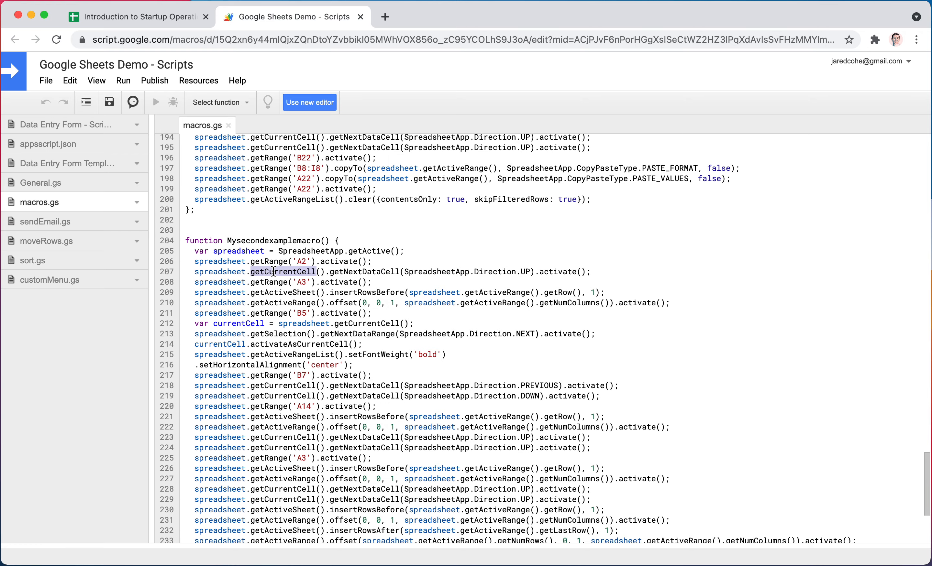
double_click(218, 272)
double_click(270, 271)
Copy the method name getNextDataCell from the script and search Google for getnextdatacell google script in a new tab
double_click(363, 271)
key(super+c)
key(super+t)
key(super+v)
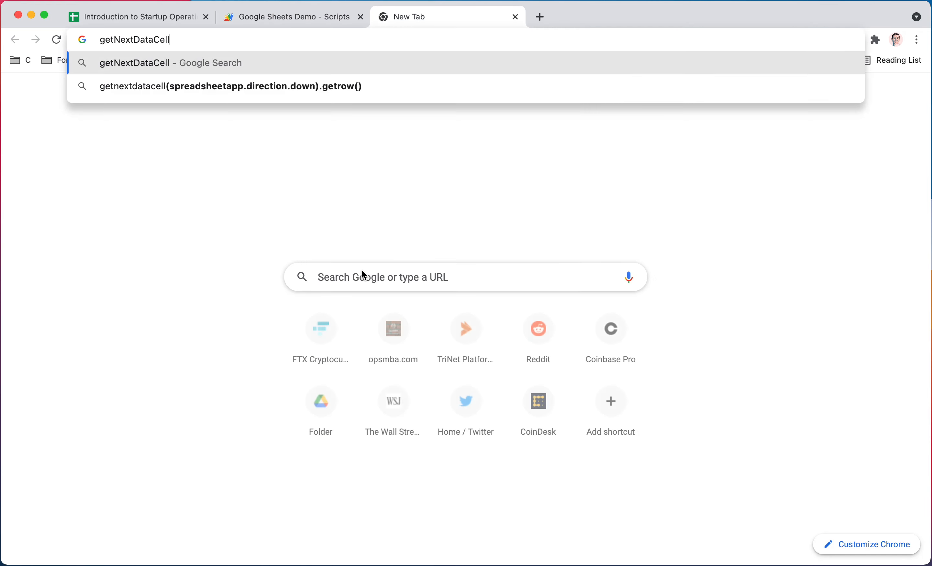
text(googl)
key(Return)
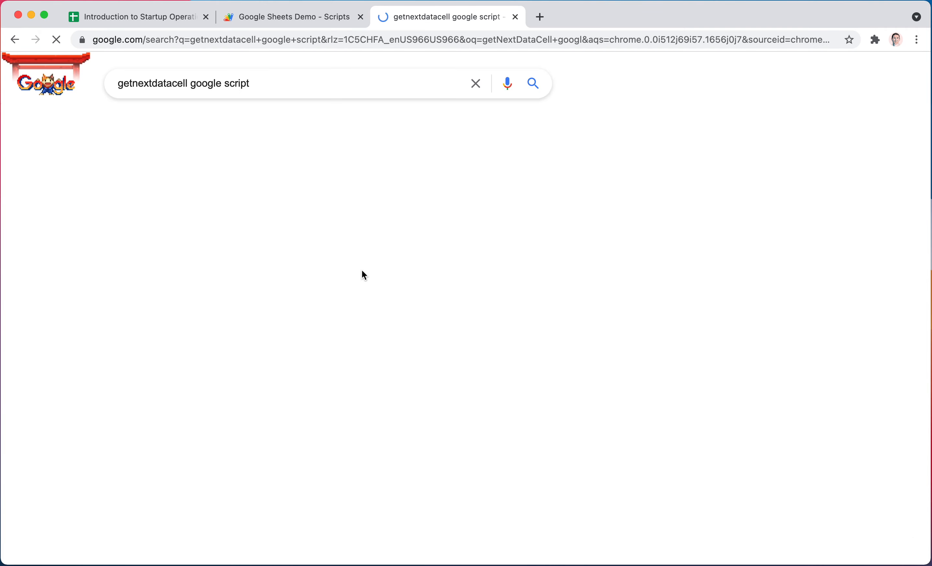
Open the Class Range reference for Apps Script and view the detailed documentation of the activate() method
click(247, 197)
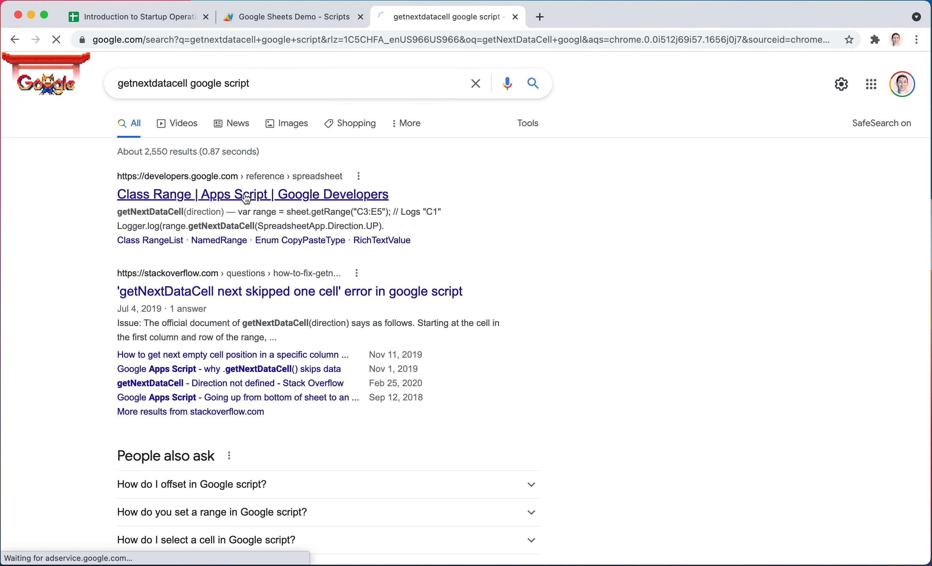
scroll(321, 311, down, 8)
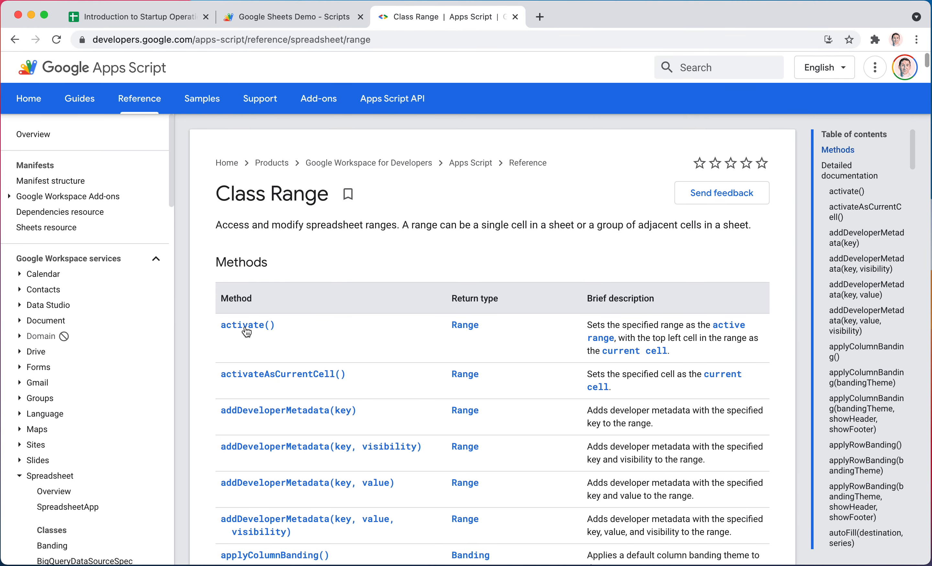
click(245, 325)
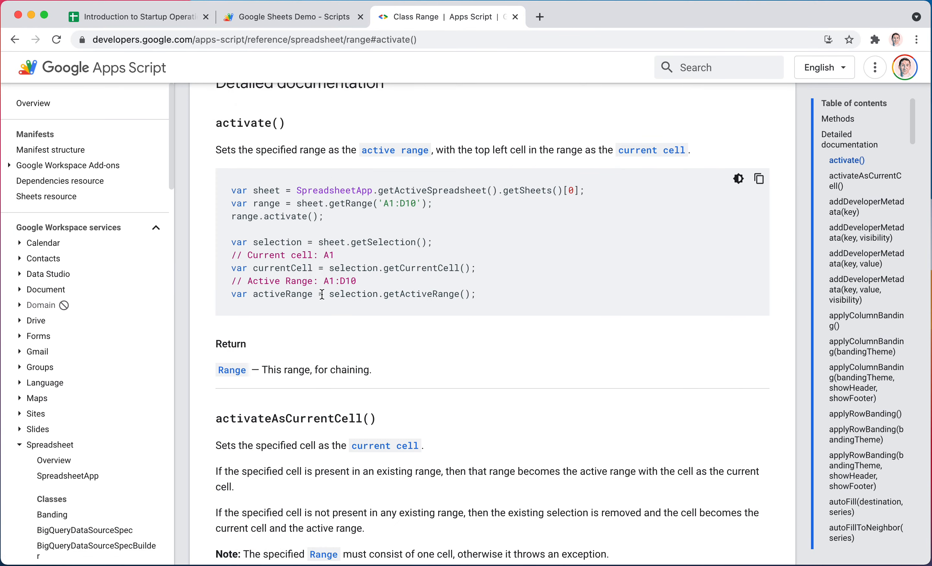
Return to the macros.gs script and examine the insertRowsBefore call and the code that follows in Mysecondexamplemacro
click(317, 19)
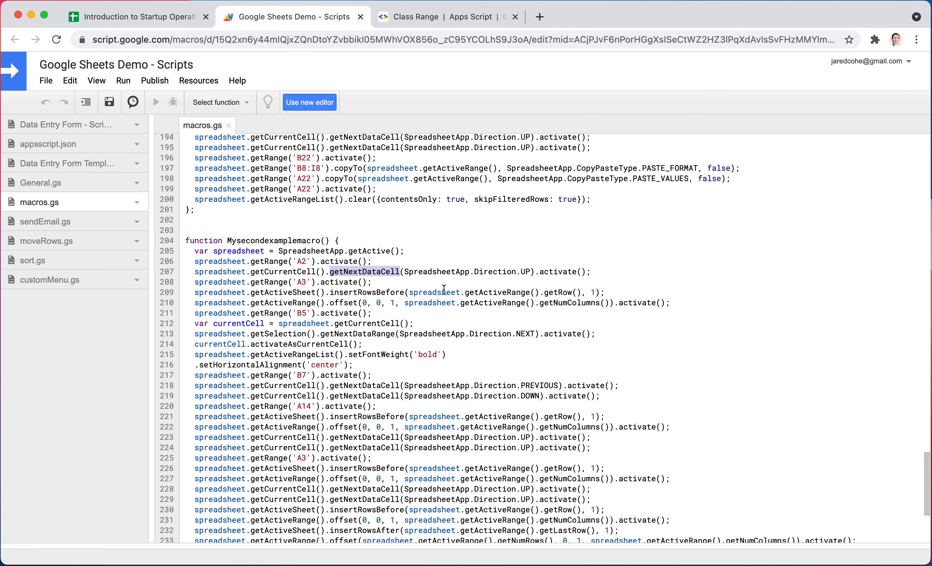
click(400, 283)
scroll(400, 283, down, 1)
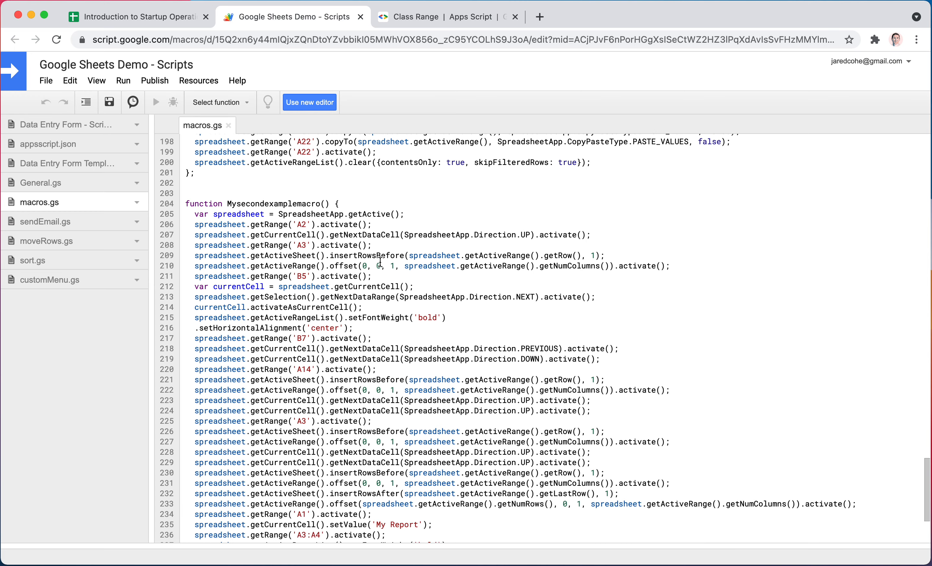
double_click(377, 256)
scroll(375, 306, down, 2)
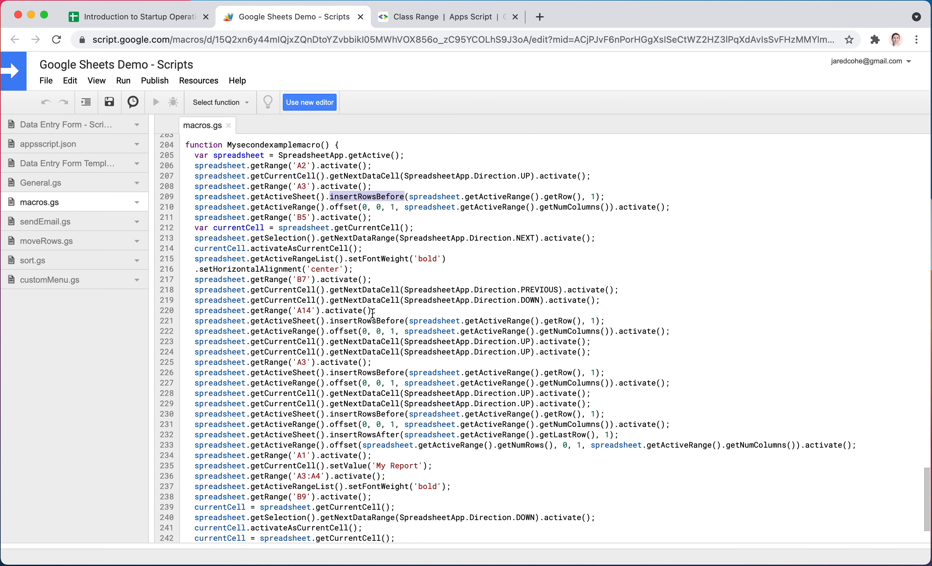
Examine the setFontWeight('bold'), setHorizontalAlignment('center'), getRange('B7') and setValue('My Report') calls in Mysecondexamplemacro
double_click(381, 255)
double_click(427, 256)
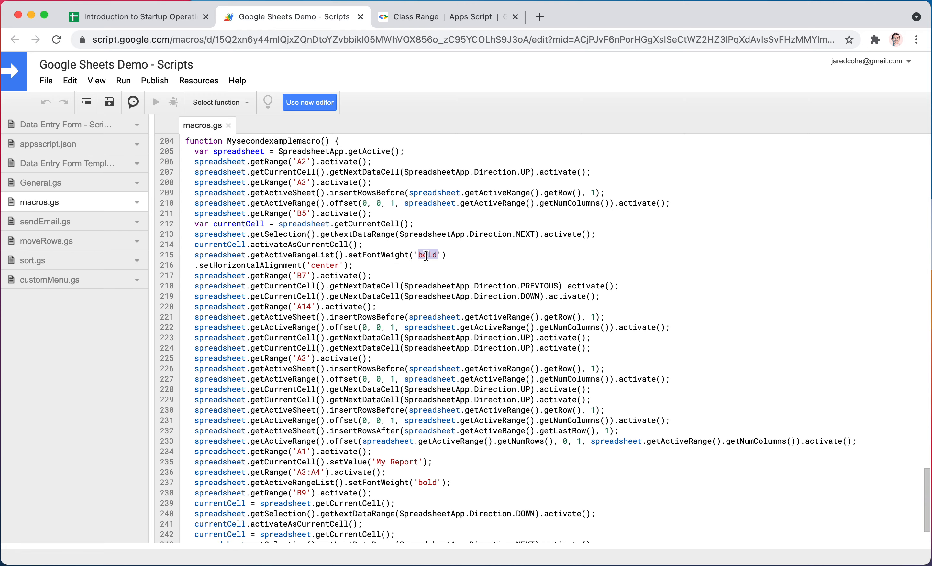
double_click(325, 264)
double_click(341, 275)
scroll(368, 411, down, 2)
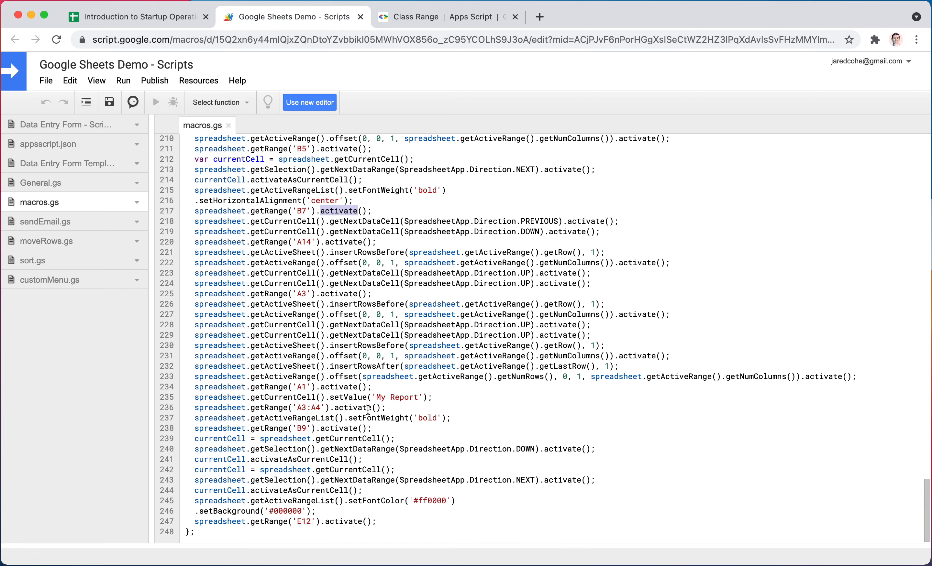
drag(431, 398, 330, 397)
Switch to the spreadsheet and inspect cell A1 on the Copy of Macro Example - Original csv sheet
click(151, 21)
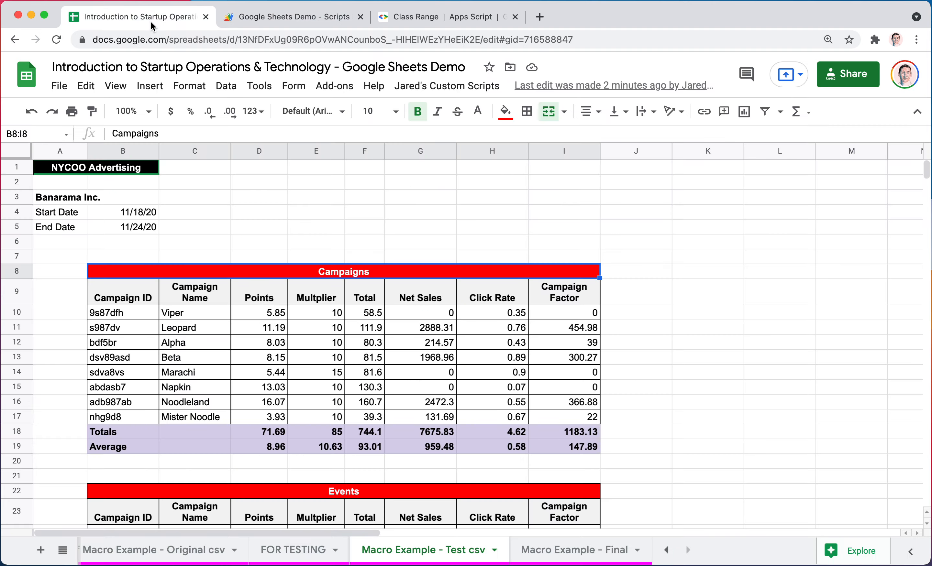
click(300, 552)
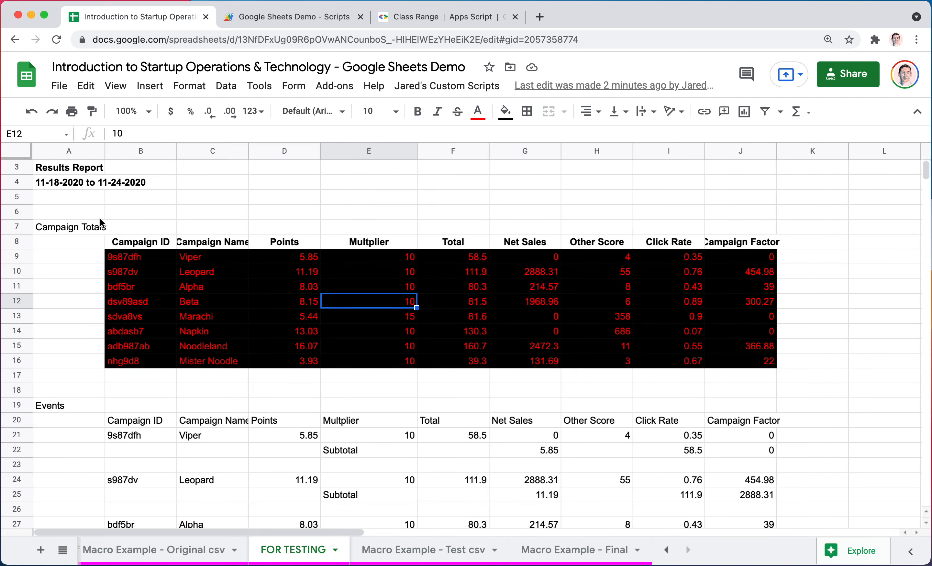
click(160, 550)
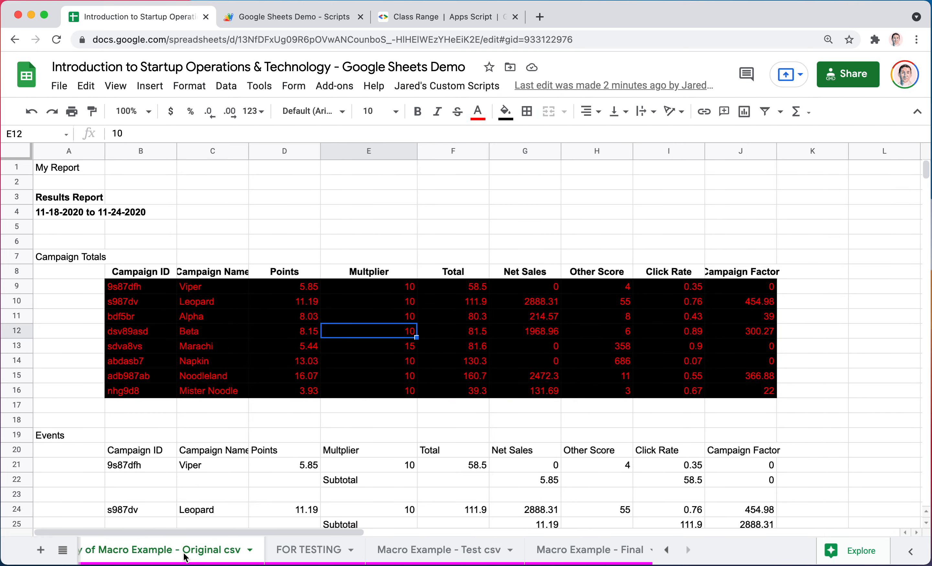
click(84, 167)
Return to macros.gs, join the setBackground('#000000') call onto the setFontColor('#ff0000') line, and put it back on its own line
click(329, 18)
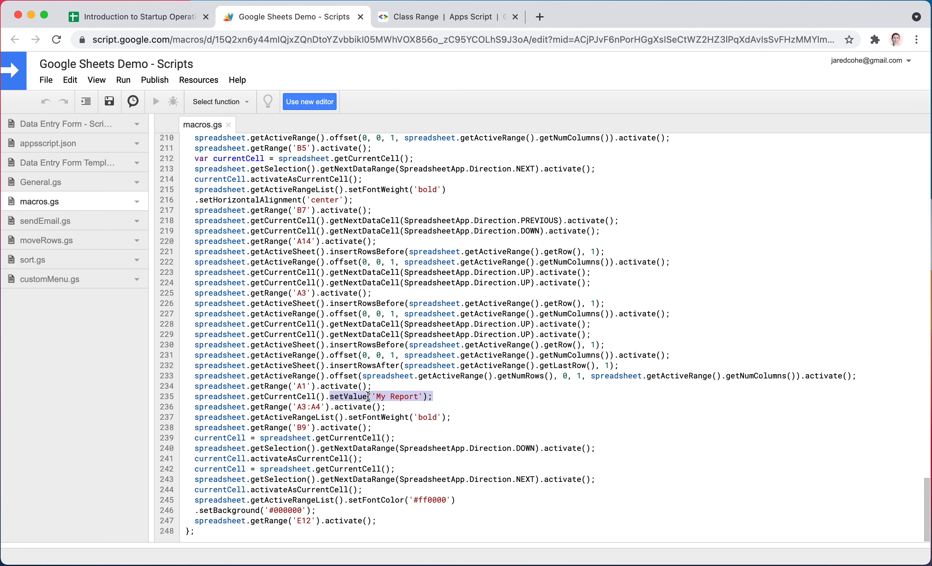
drag(468, 499, 194, 511)
click(274, 501)
click(194, 511)
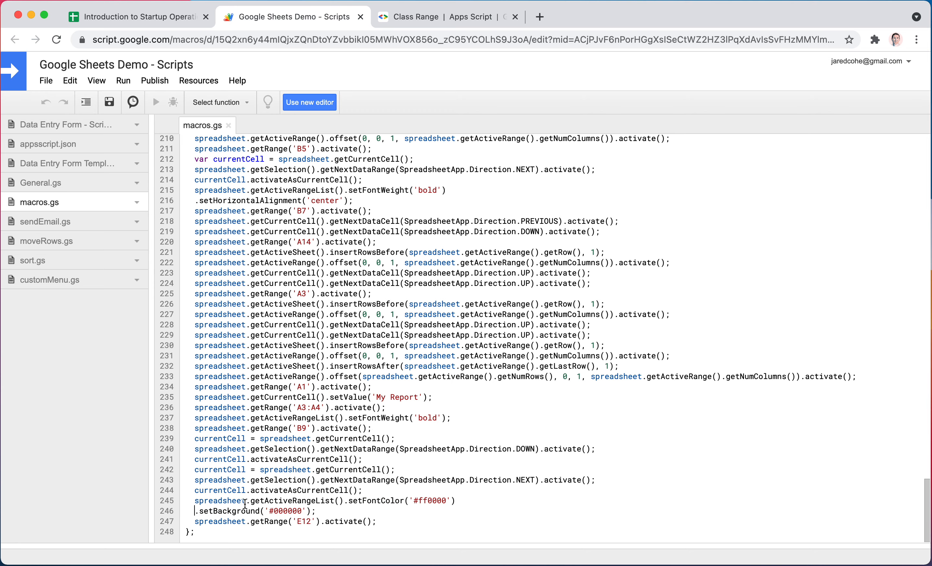
click(467, 499)
key(Delete)
key(Delete)
key(Delete)
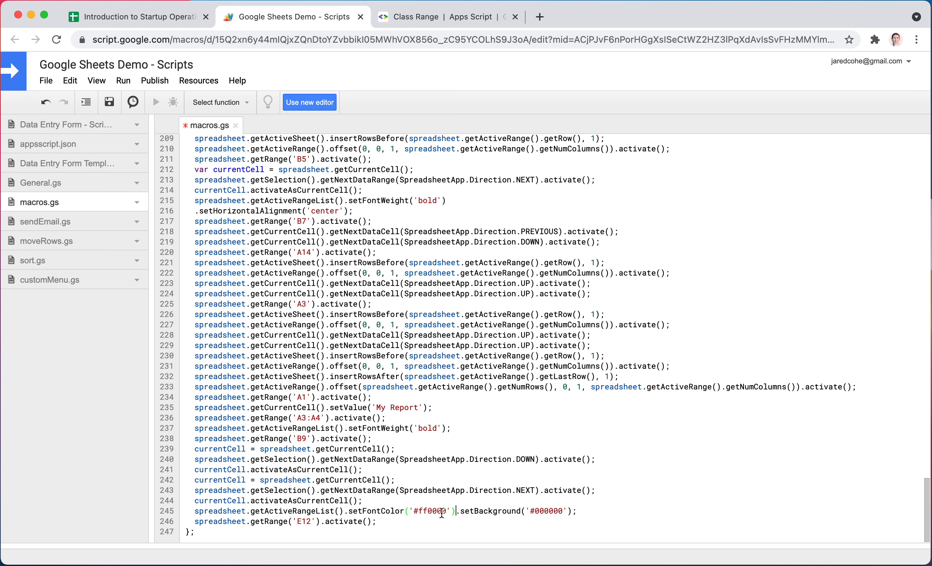
key(Return)
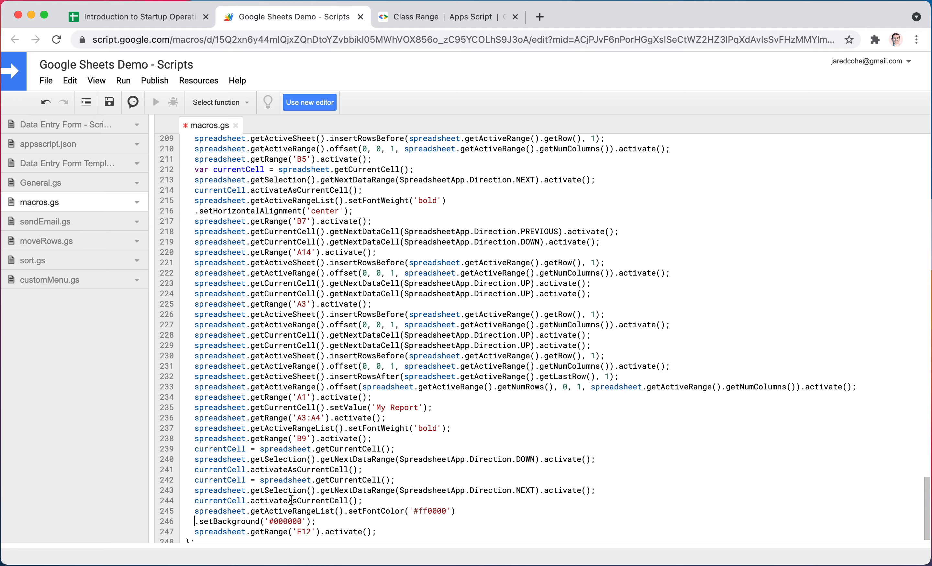
Compare the script with the formatted sheet copy and examine the '#000000' setBackground value near the end of Mysecondexamplemacro
scroll(291, 500, up, 15)
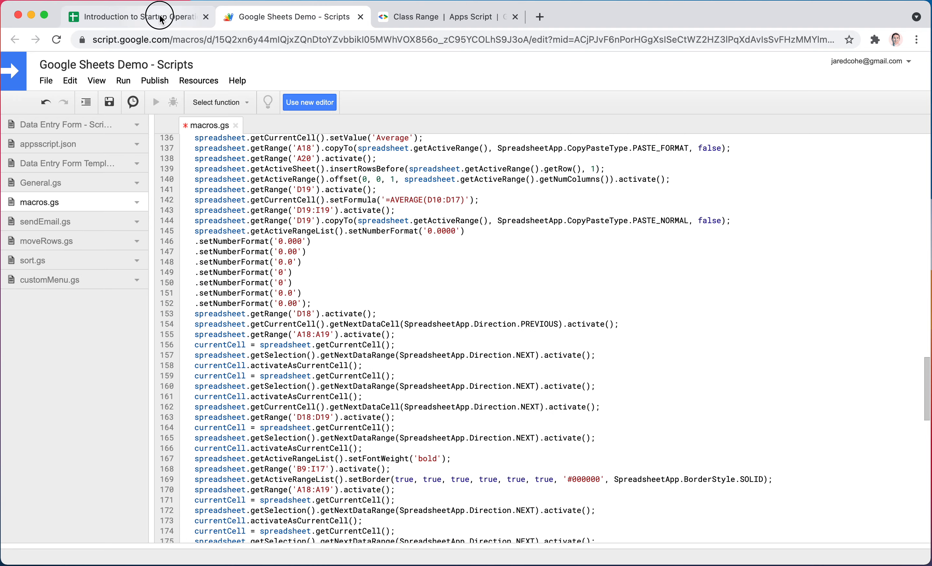
click(160, 19)
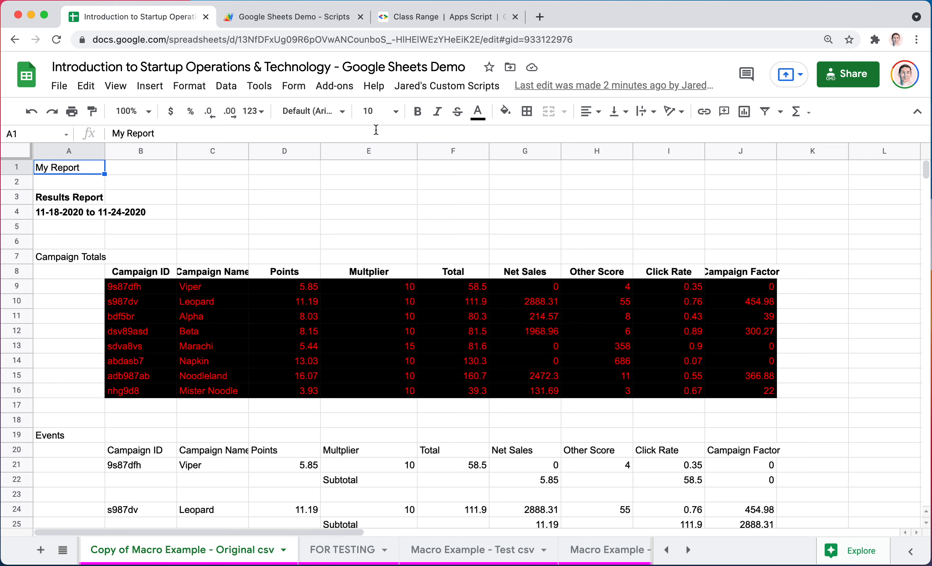
click(229, 243)
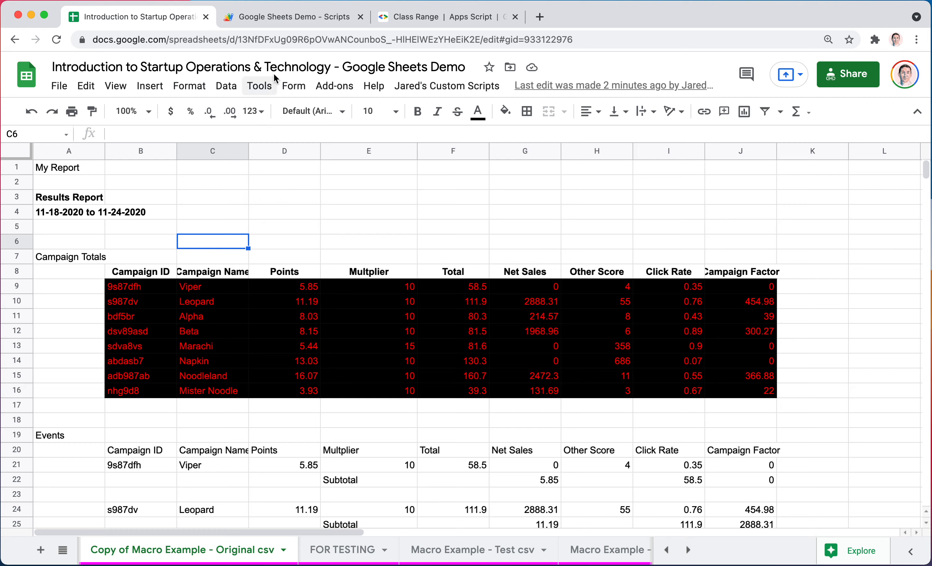
click(326, 16)
scroll(306, 232, up, 20)
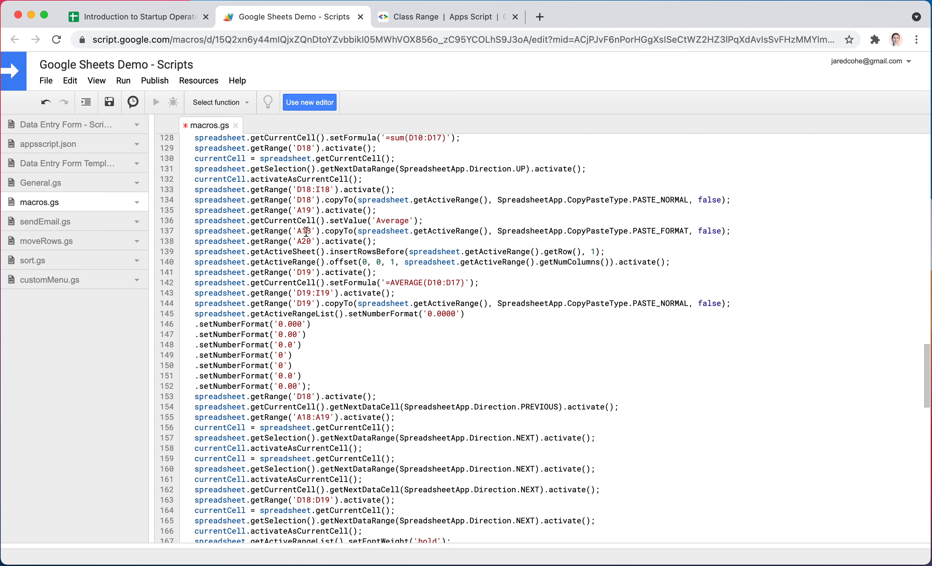
scroll(306, 232, down, 20)
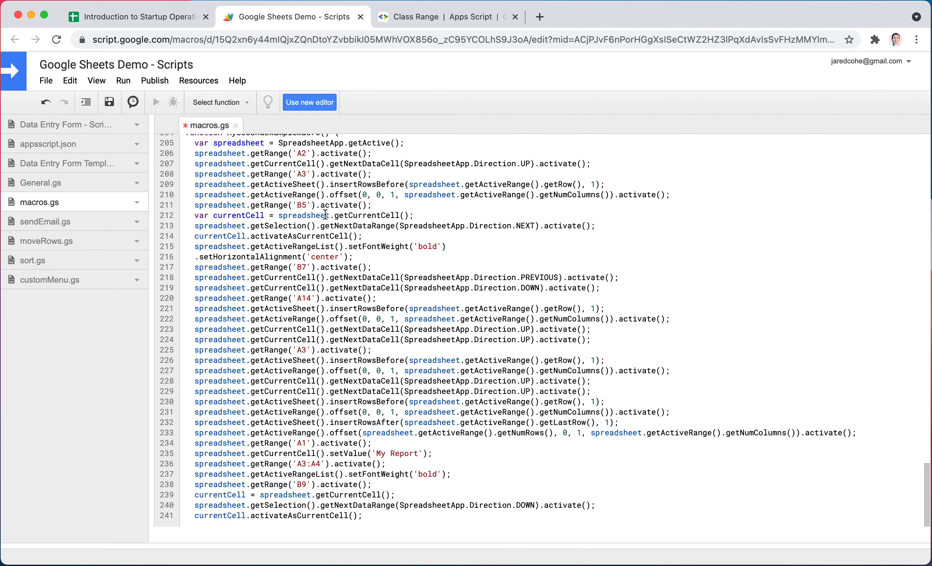
click(294, 507)
double_click(294, 509)
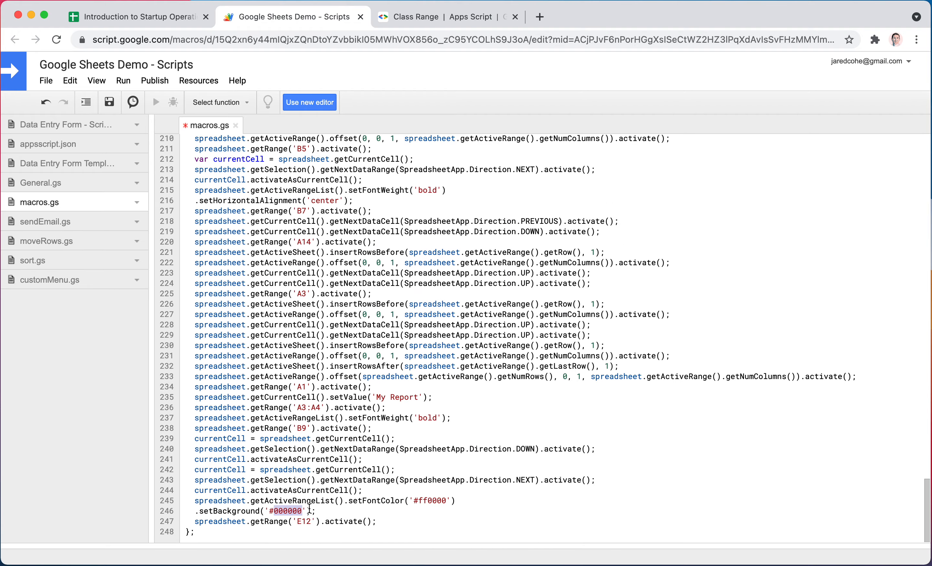
Replace the setValue text for cell A1 in Mysecondexamplemacro with 'Hamburger' and save the script
drag(419, 397, 377, 397)
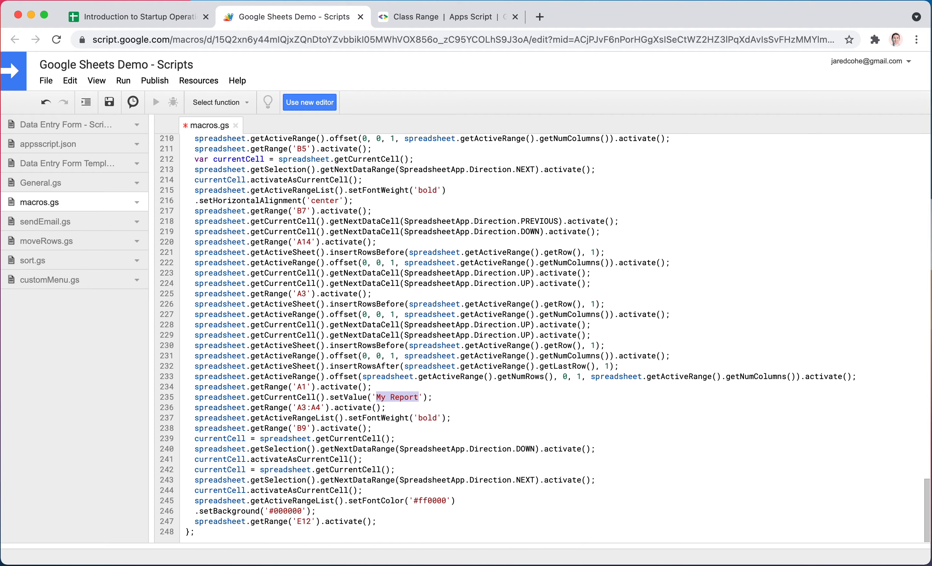
text(Hamburger)
click(46, 80)
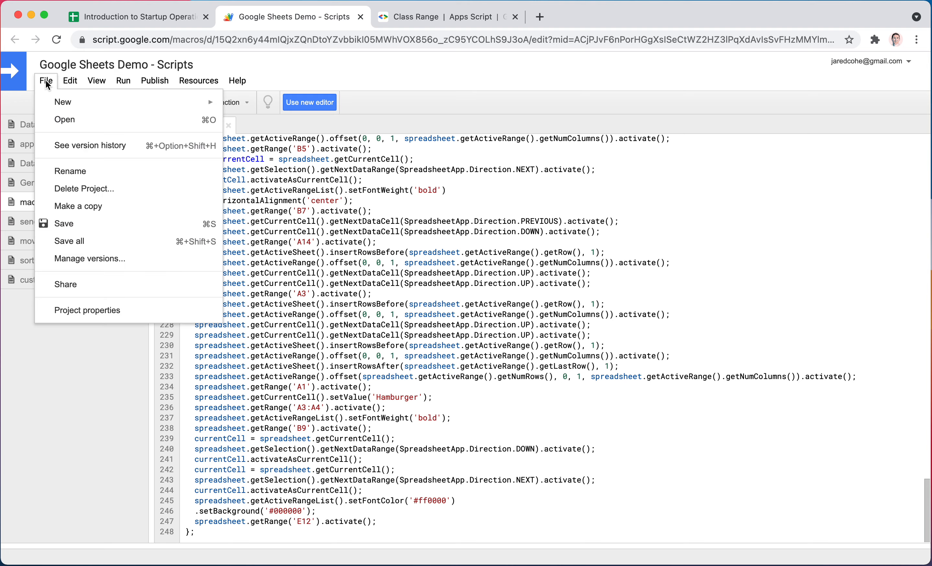
click(64, 224)
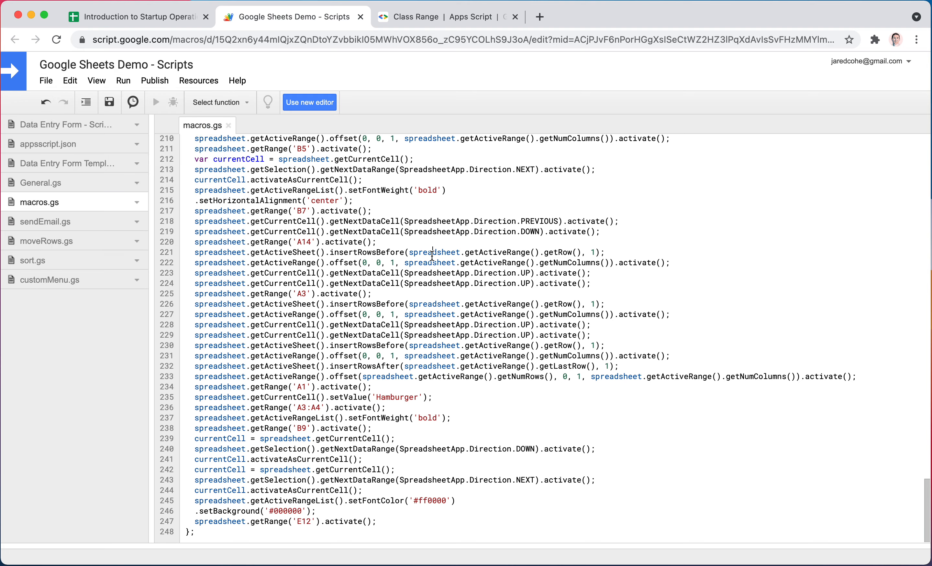
Check cell A1 on the copied sheet in the spreadsheet and open the Macro Example - Original csv sheet
click(162, 23)
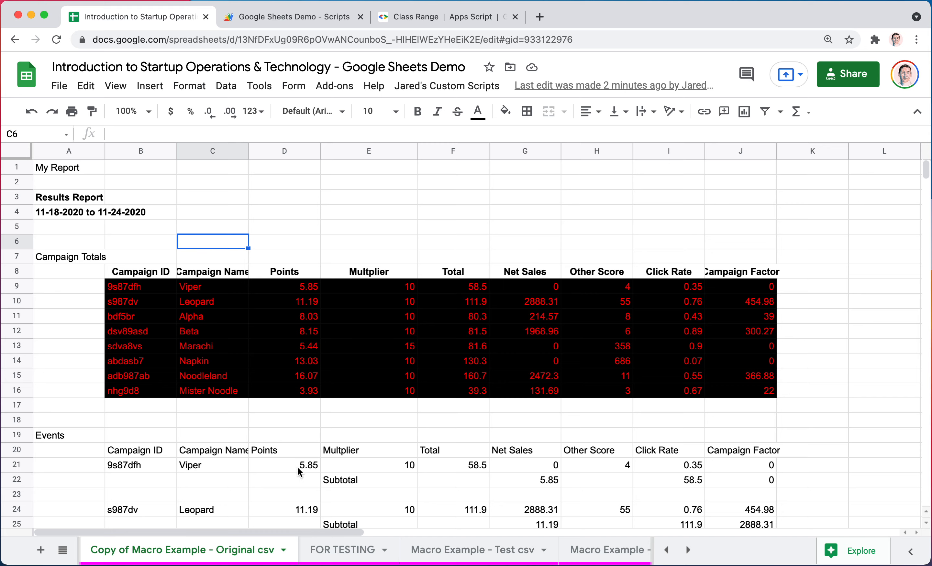
click(78, 170)
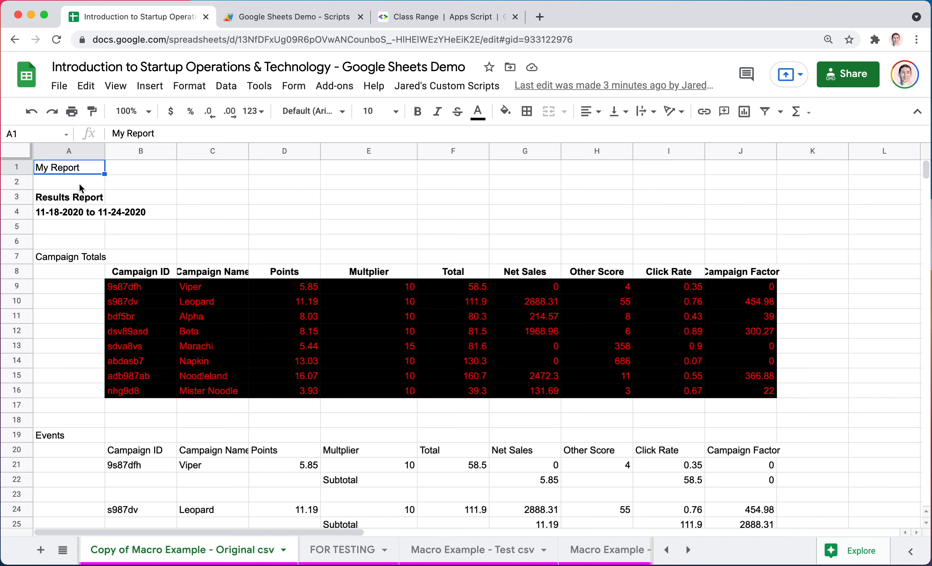
click(216, 551)
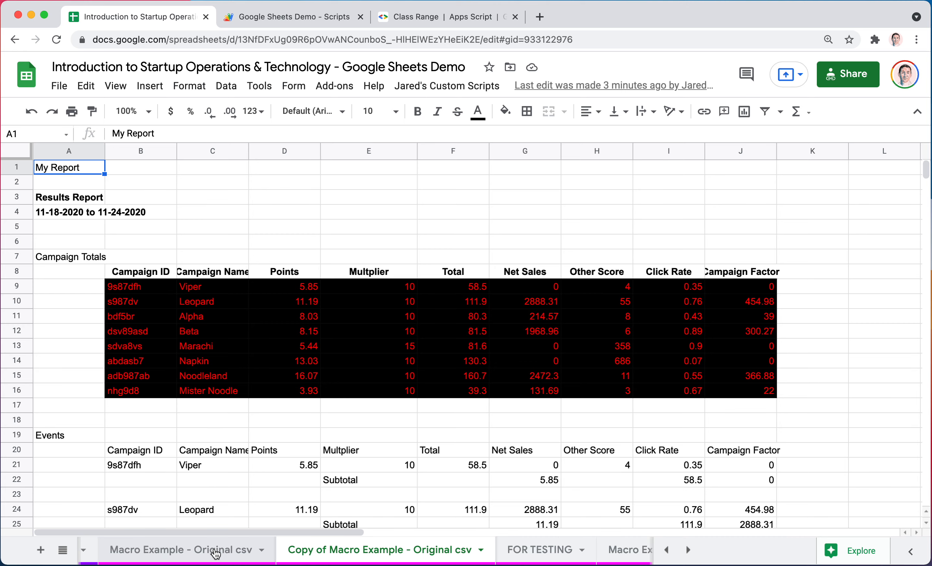
click(210, 552)
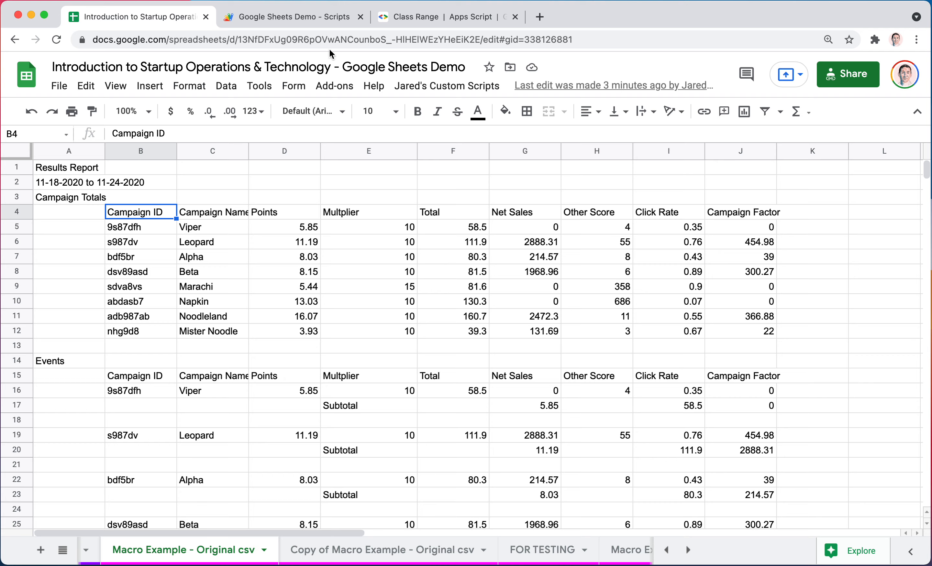
Revisit the macros.gs script and the Class Range activate() reference, and return to the spreadsheet
click(302, 18)
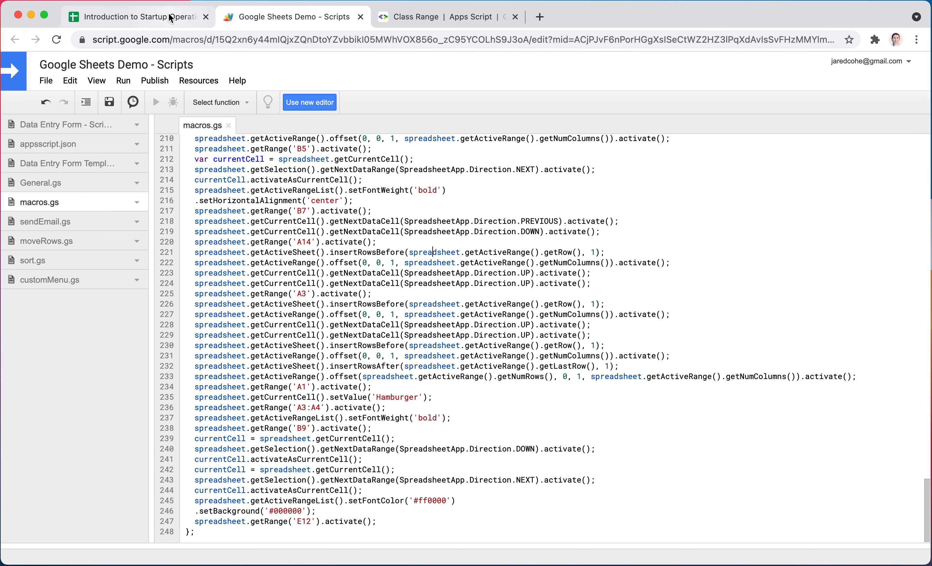
click(443, 17)
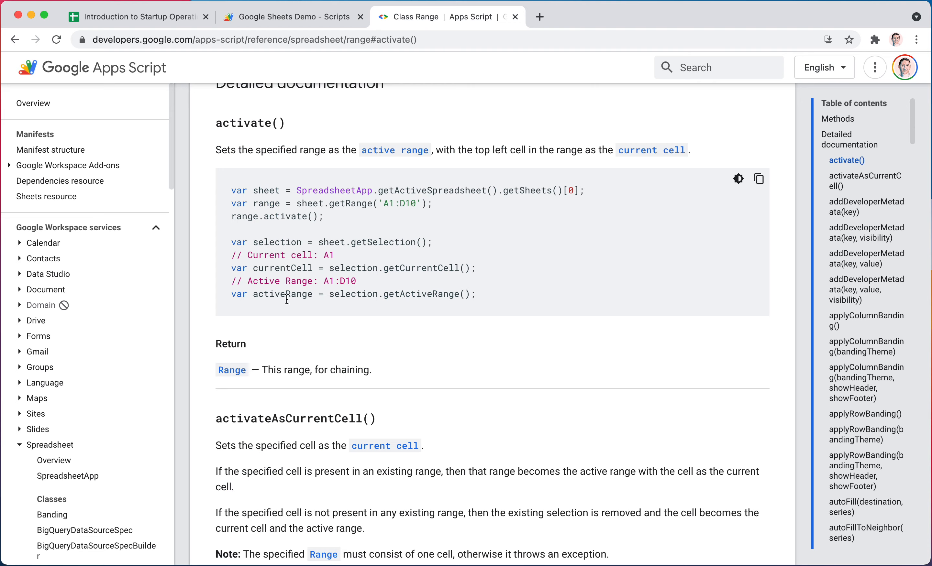
click(153, 17)
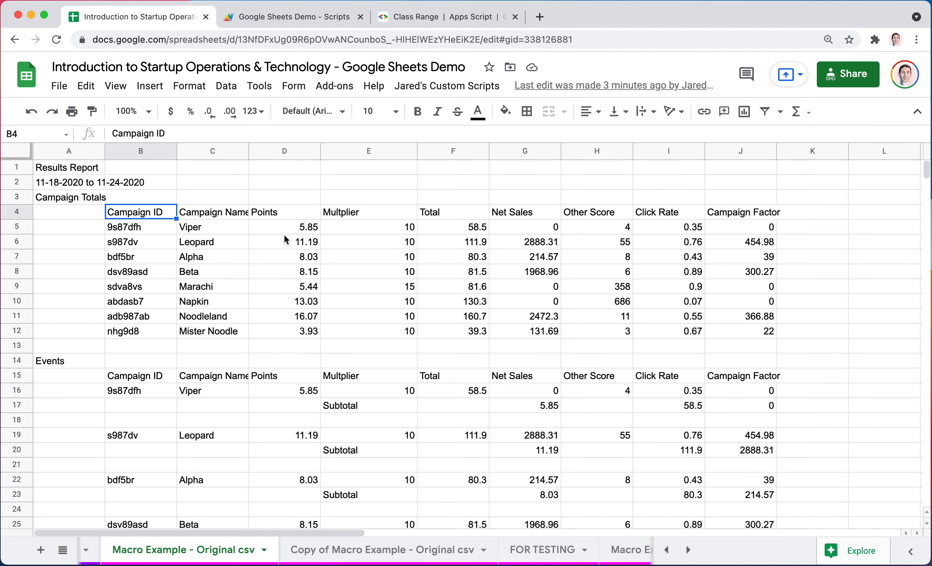